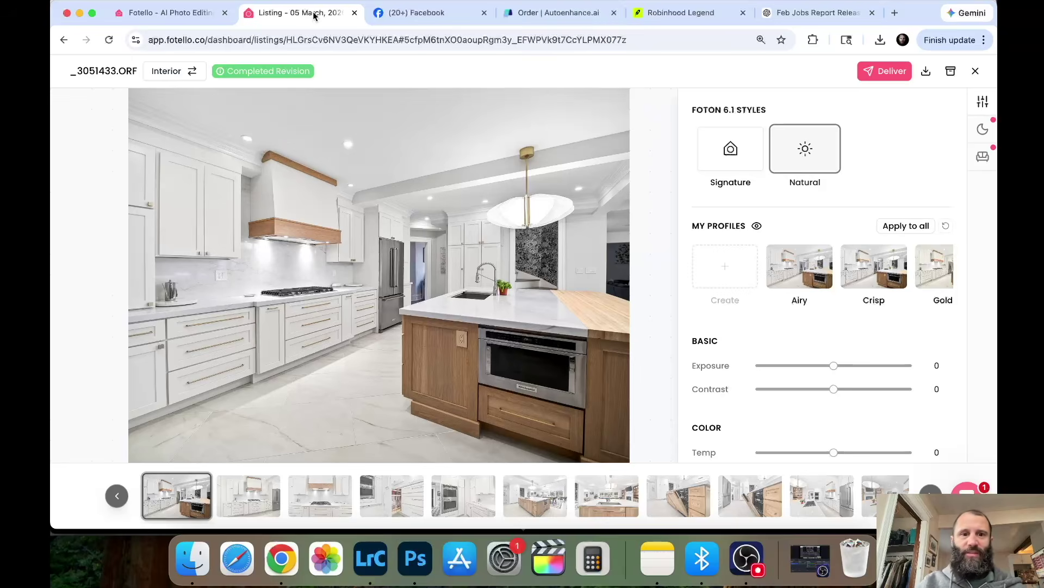
Step: View the Fotello home page and the Fotello listing, and open the Autoenhance.ai order for the same kitchen photos
click(173, 13)
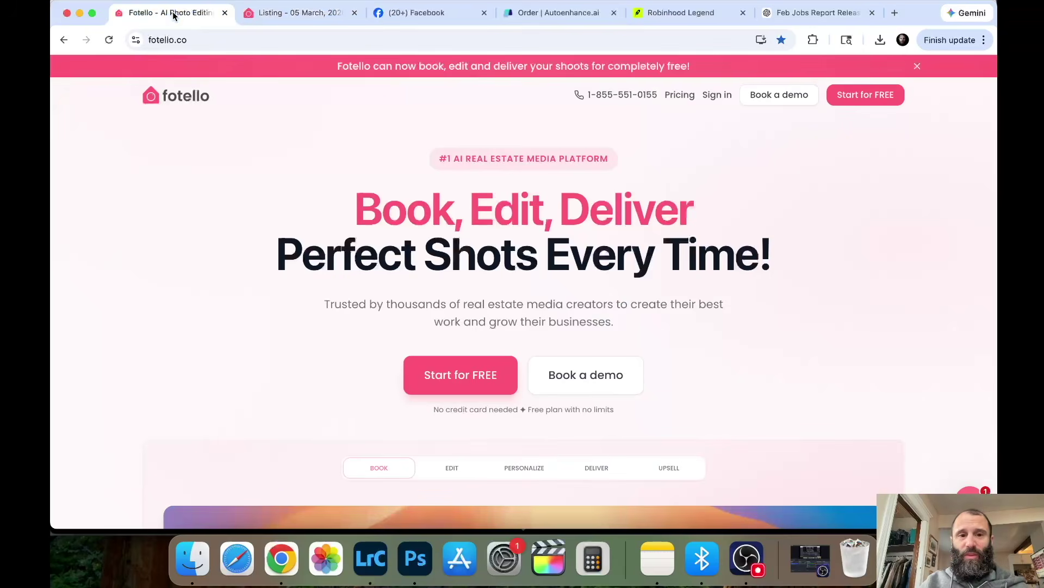
key(ctrl+Tab)
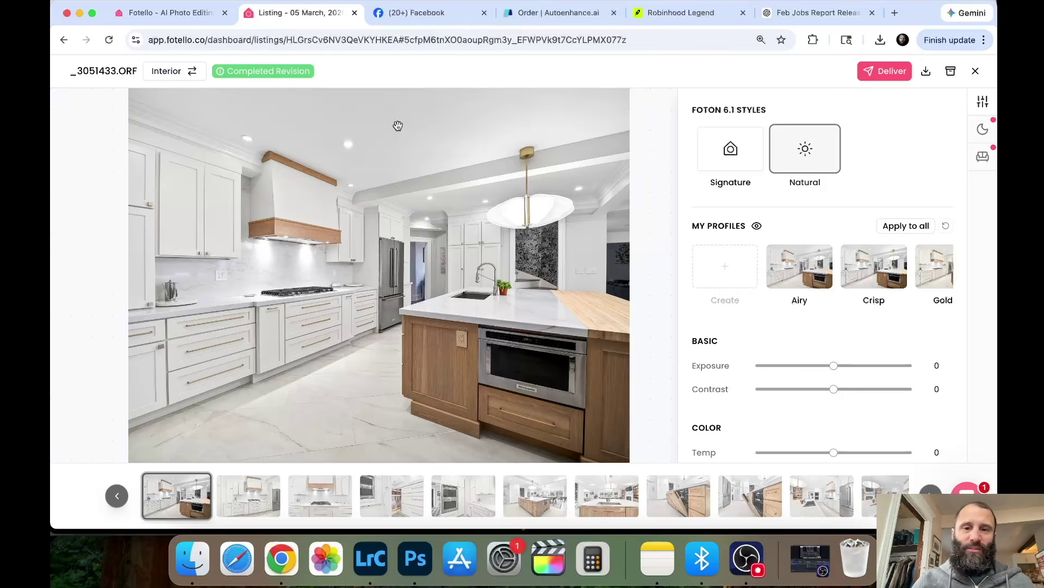
click(535, 16)
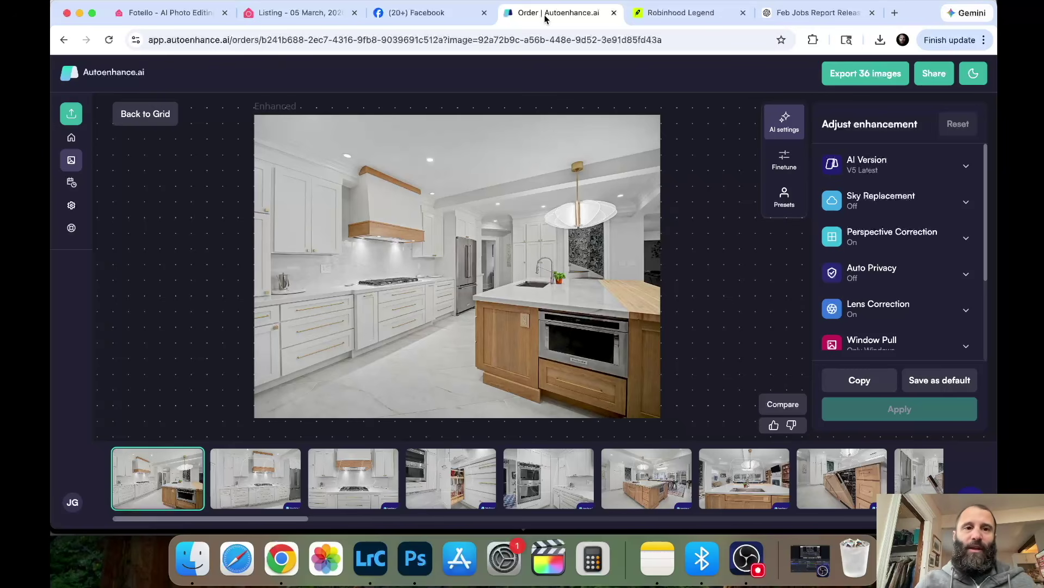
Step: Switch to Facebook's photo viewer and compare the first two edits of the kitchen island photo by alternating between them
click(434, 15)
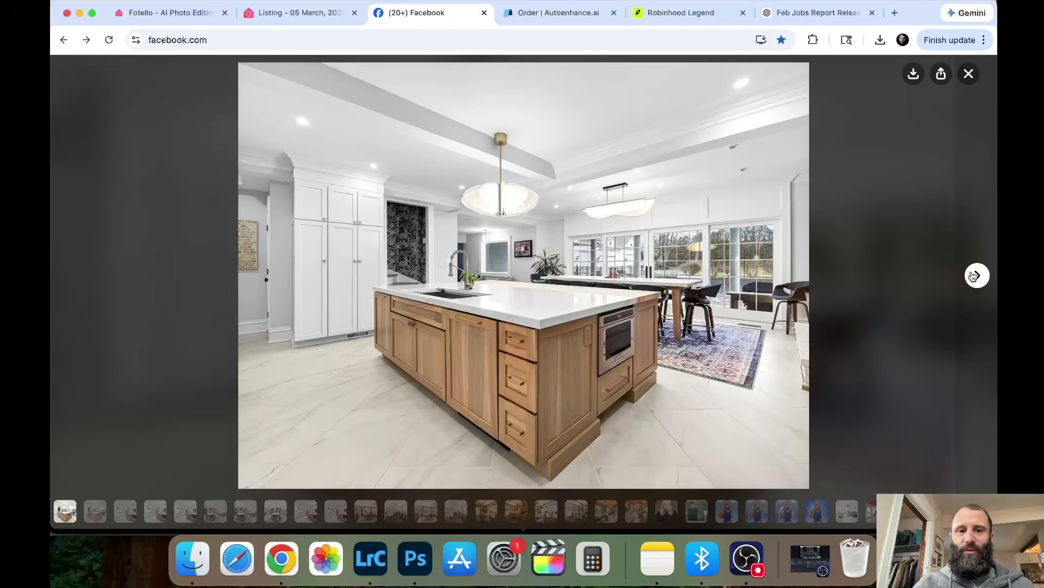
click(977, 276)
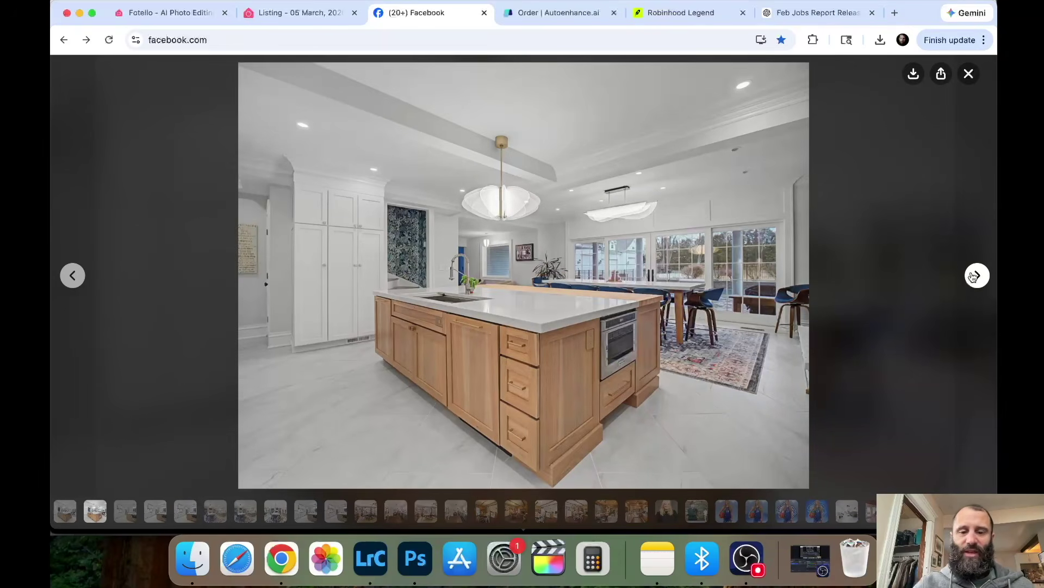
click(73, 276)
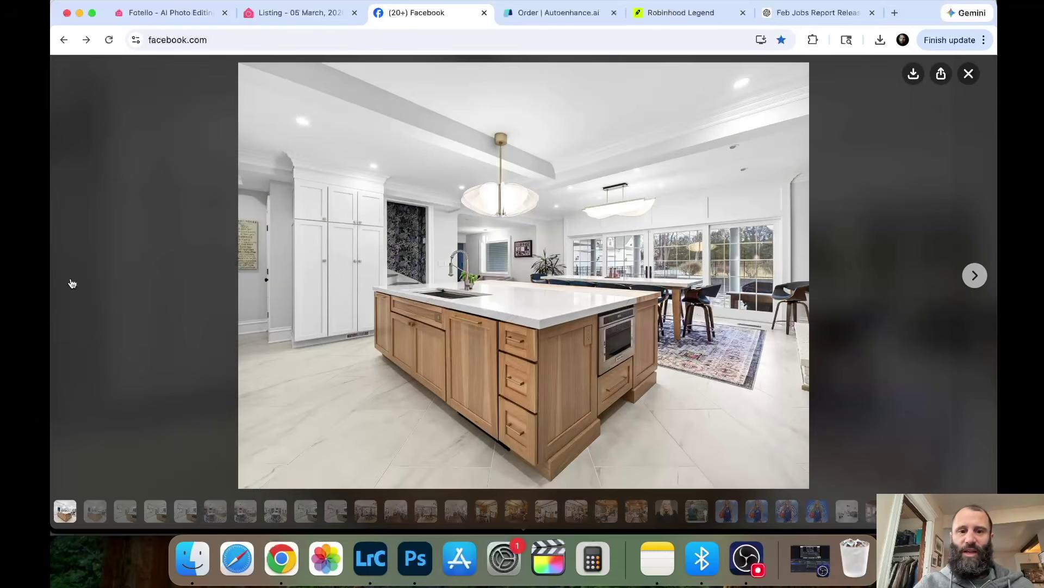
click(977, 276)
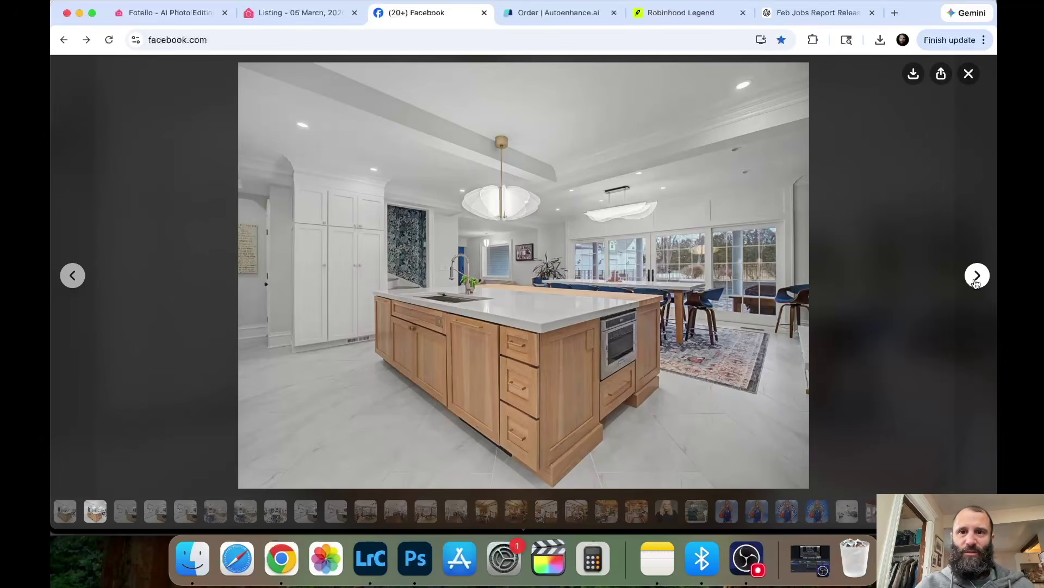
click(72, 283)
click(975, 275)
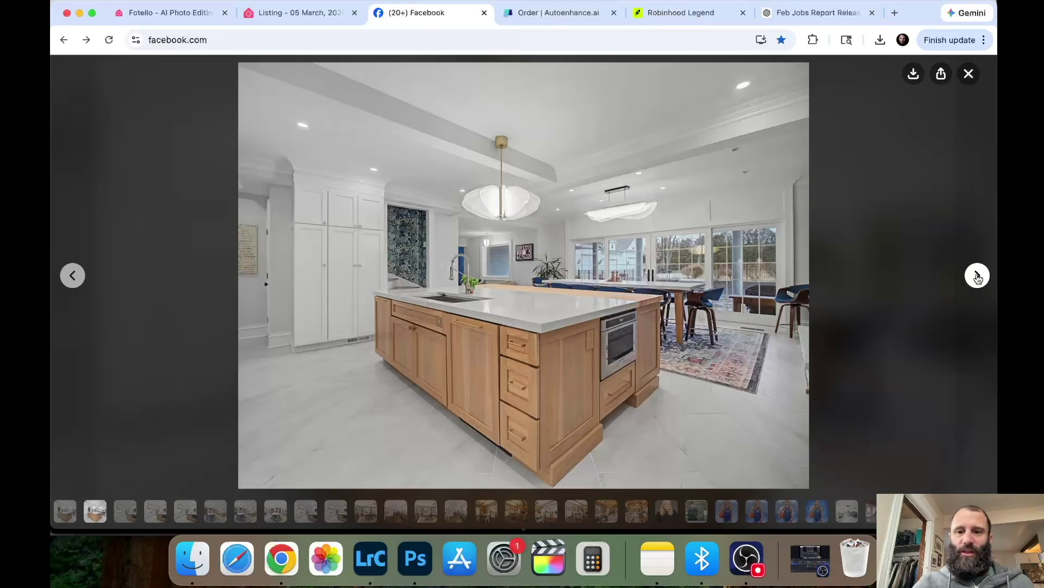
click(71, 281)
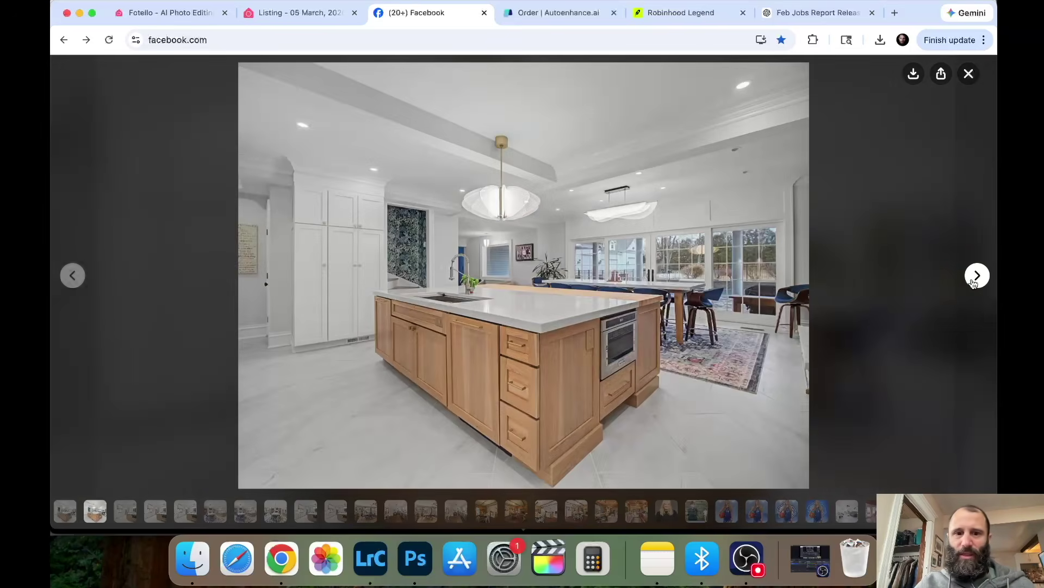
click(975, 277)
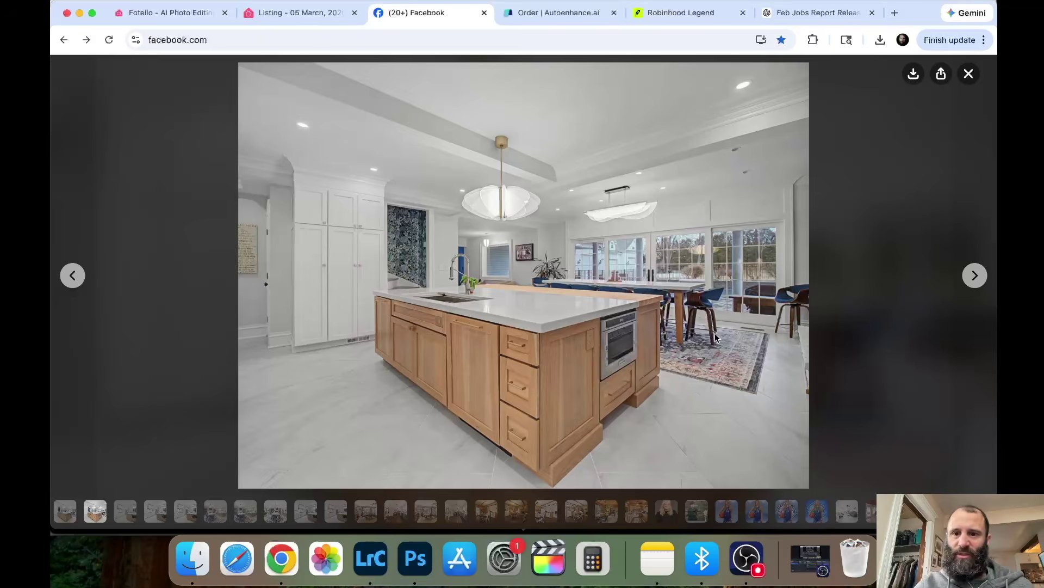
click(72, 276)
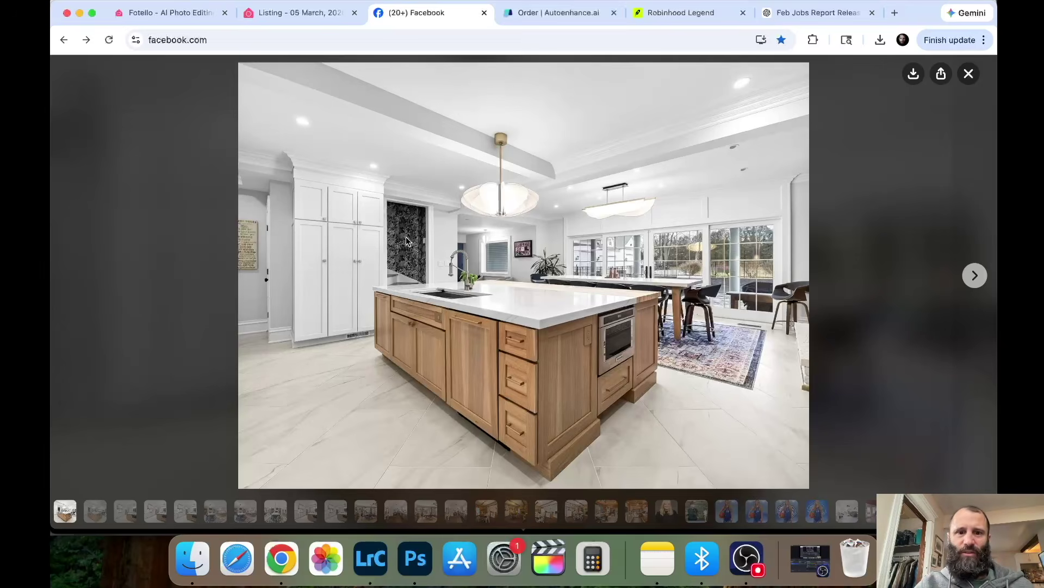
click(977, 276)
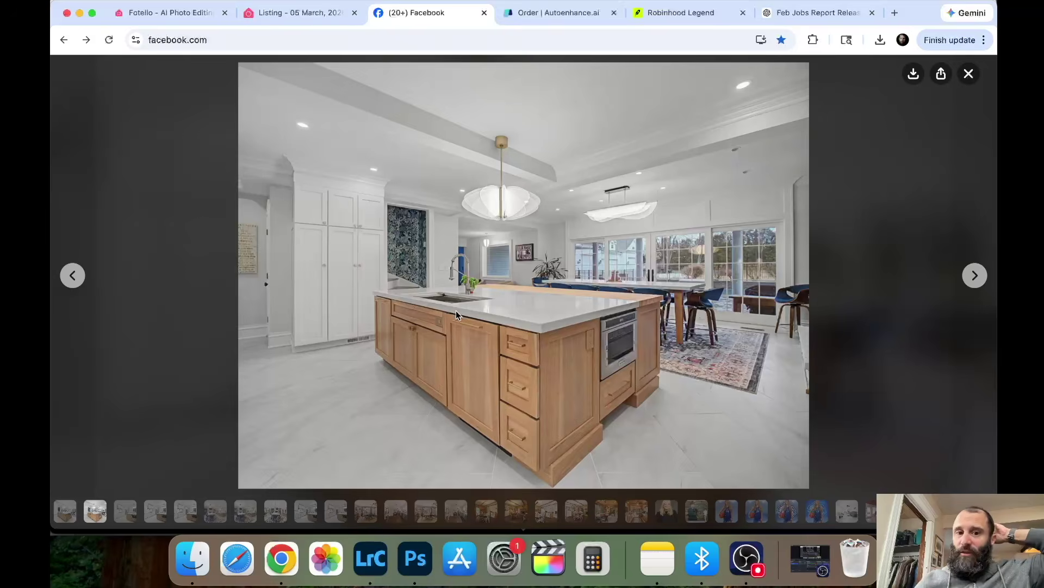
click(68, 276)
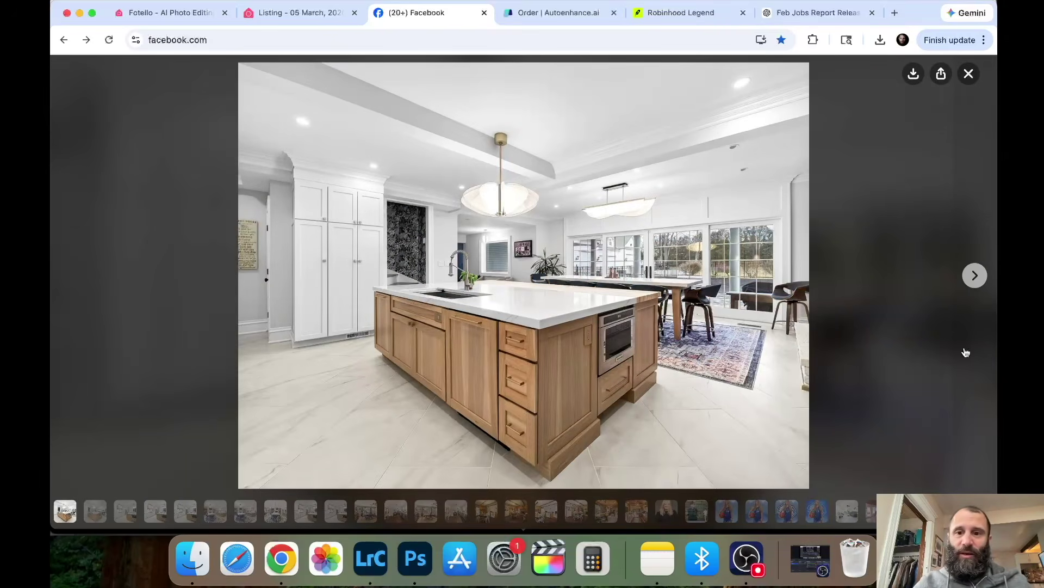
click(976, 278)
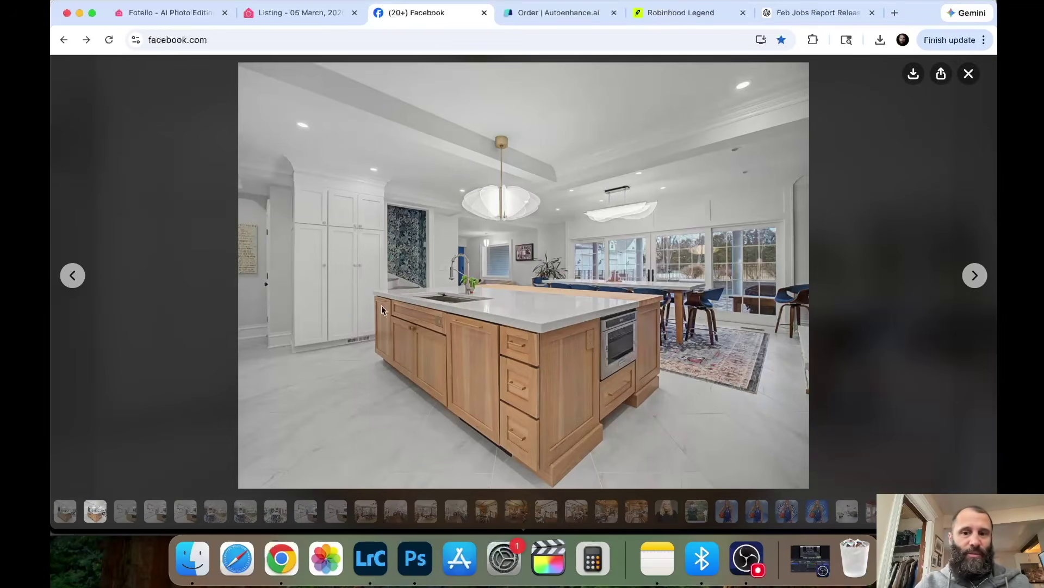
click(70, 276)
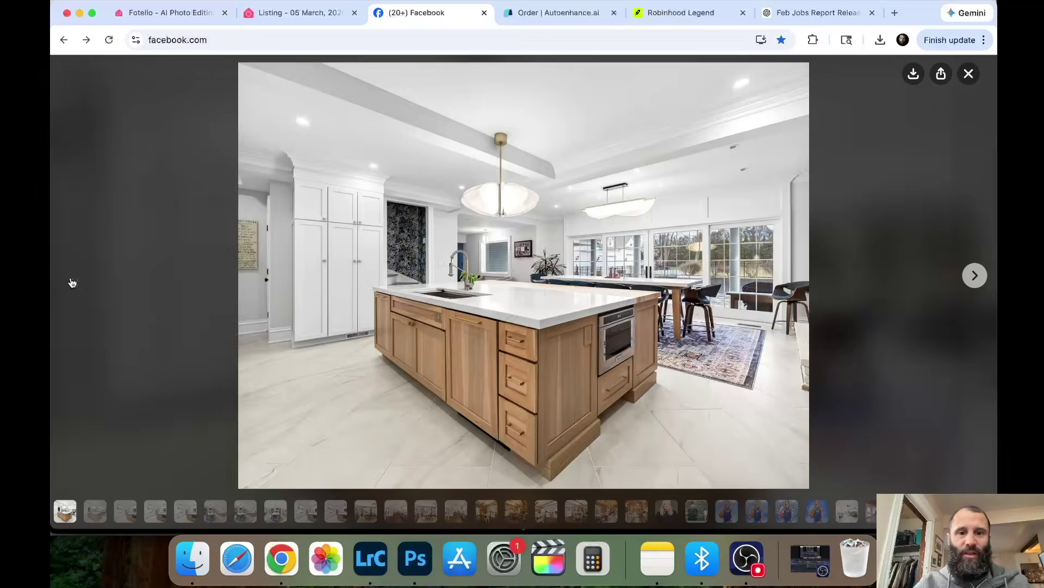
click(975, 275)
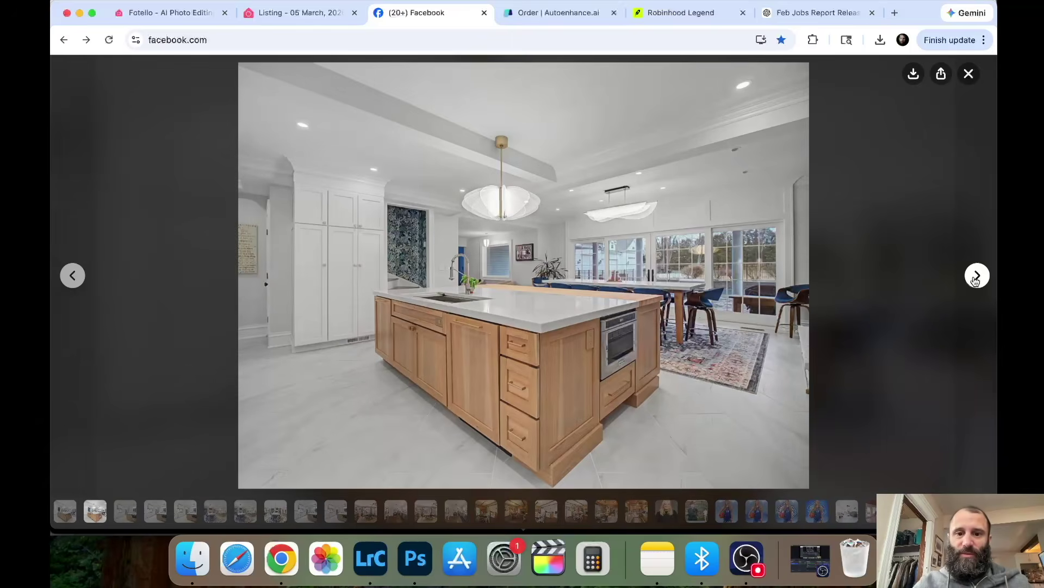
click(71, 275)
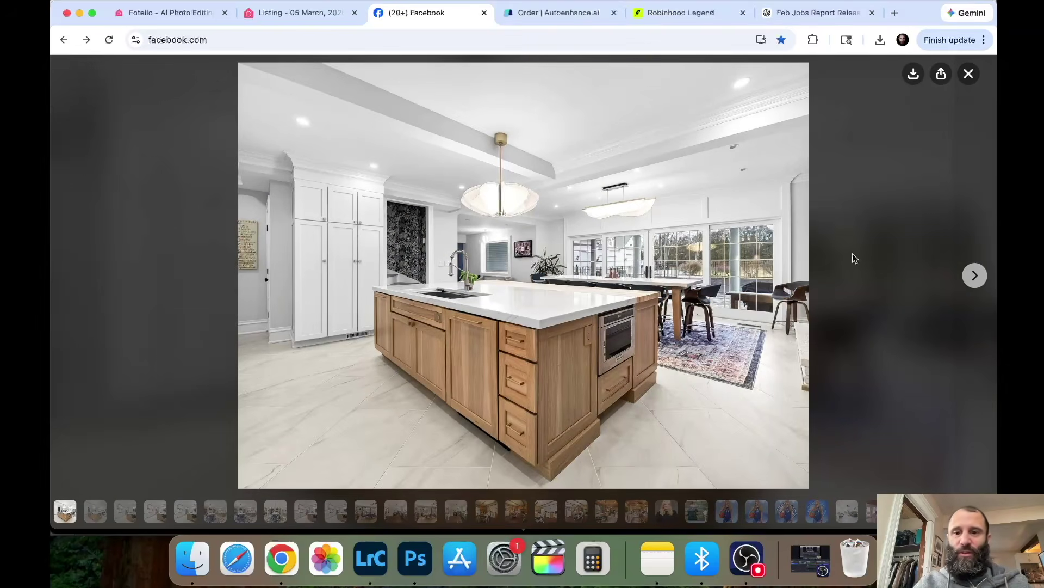
click(975, 278)
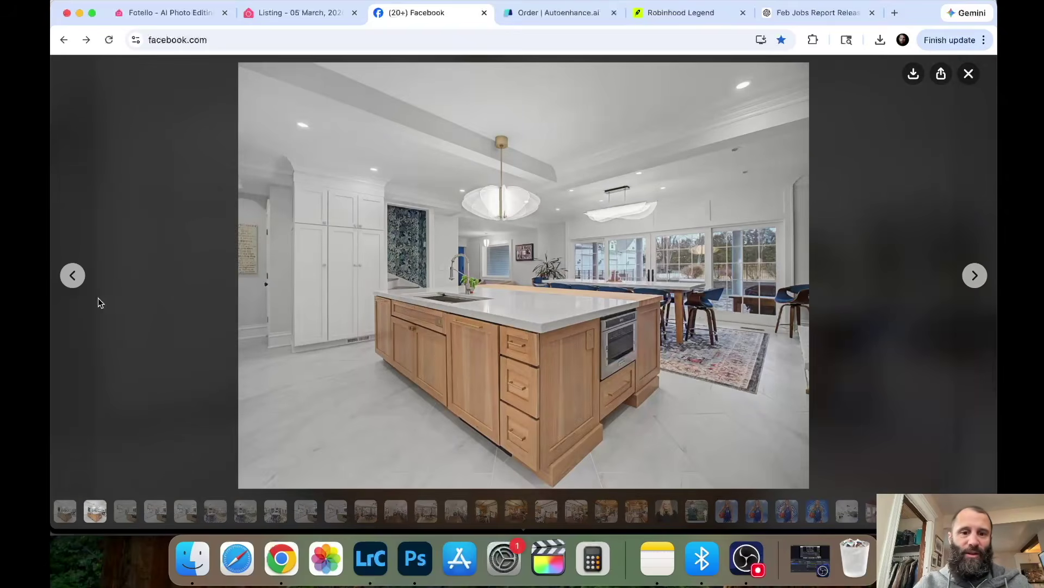
click(71, 276)
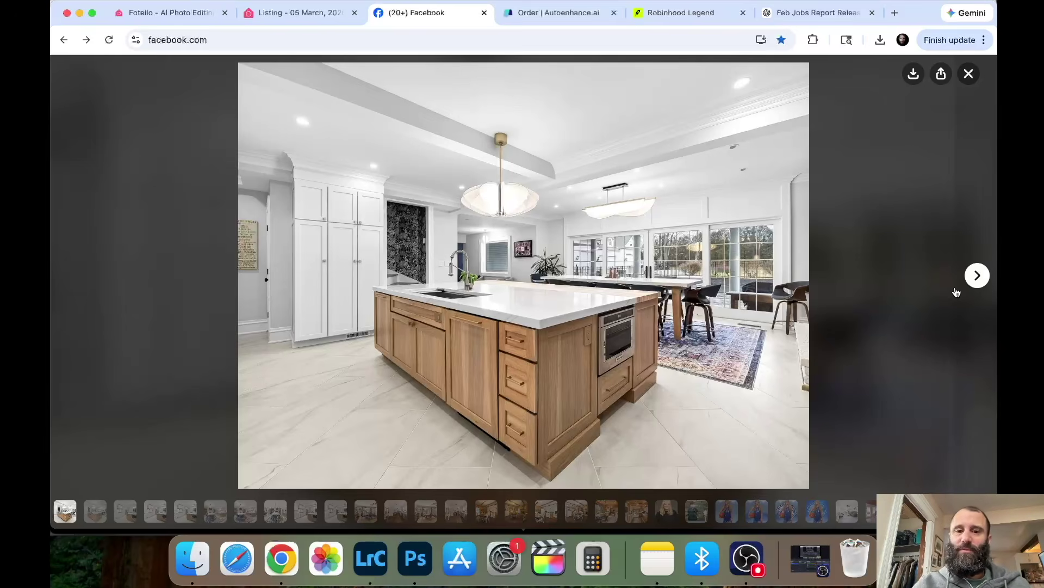
click(977, 276)
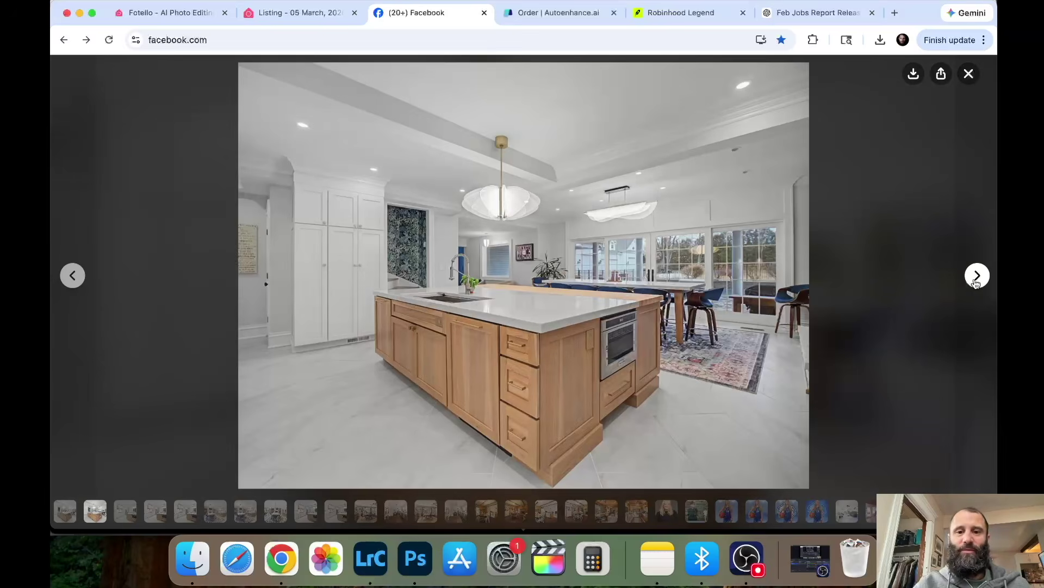
key(Left)
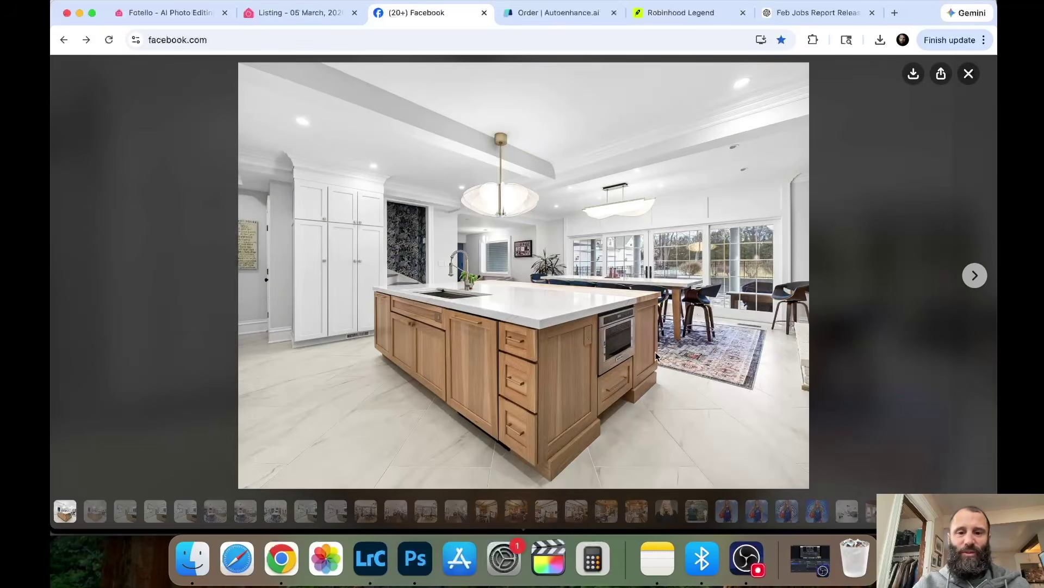
click(978, 278)
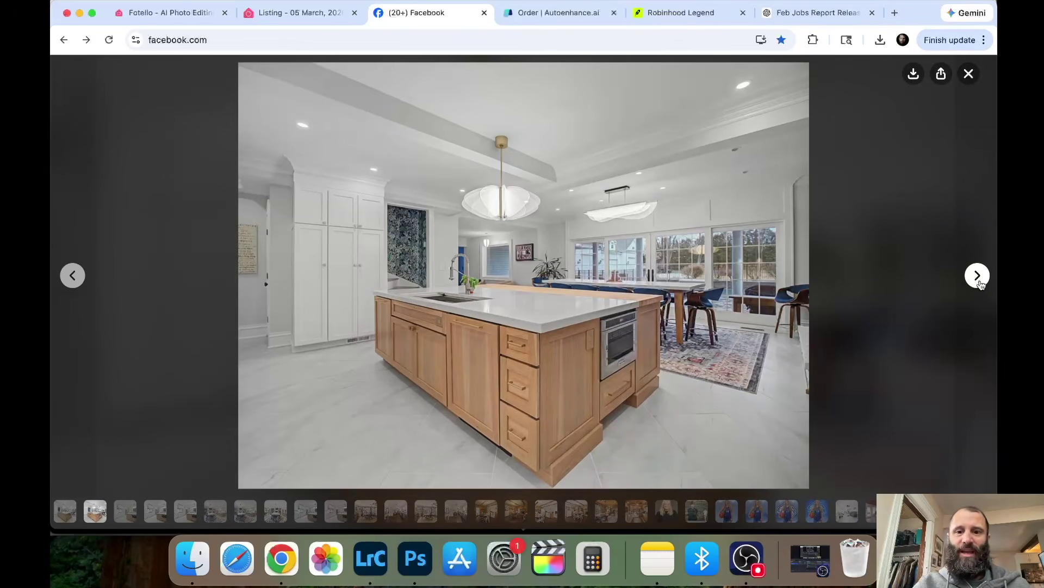
click(71, 275)
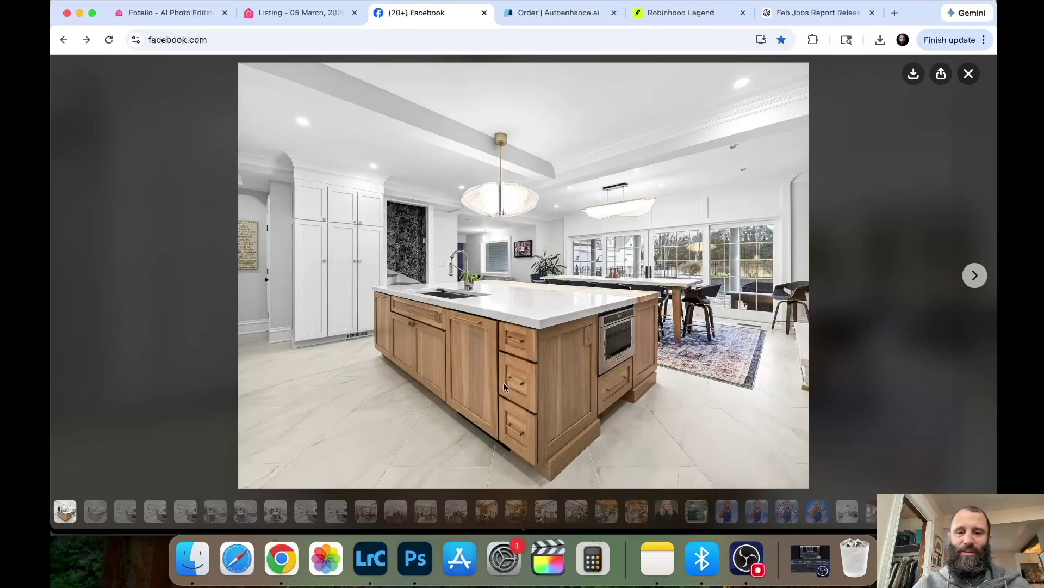
click(978, 277)
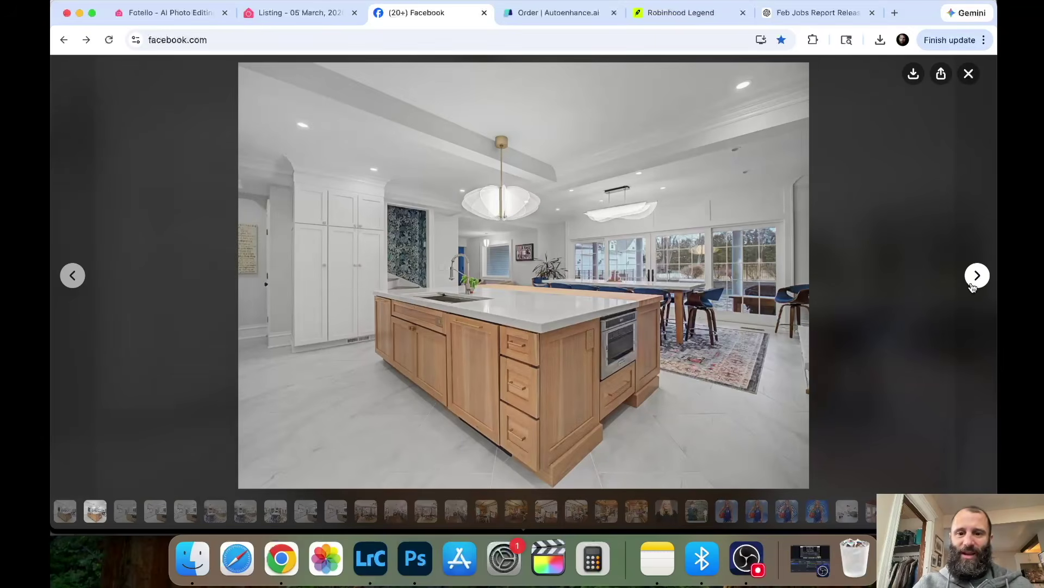
click(71, 276)
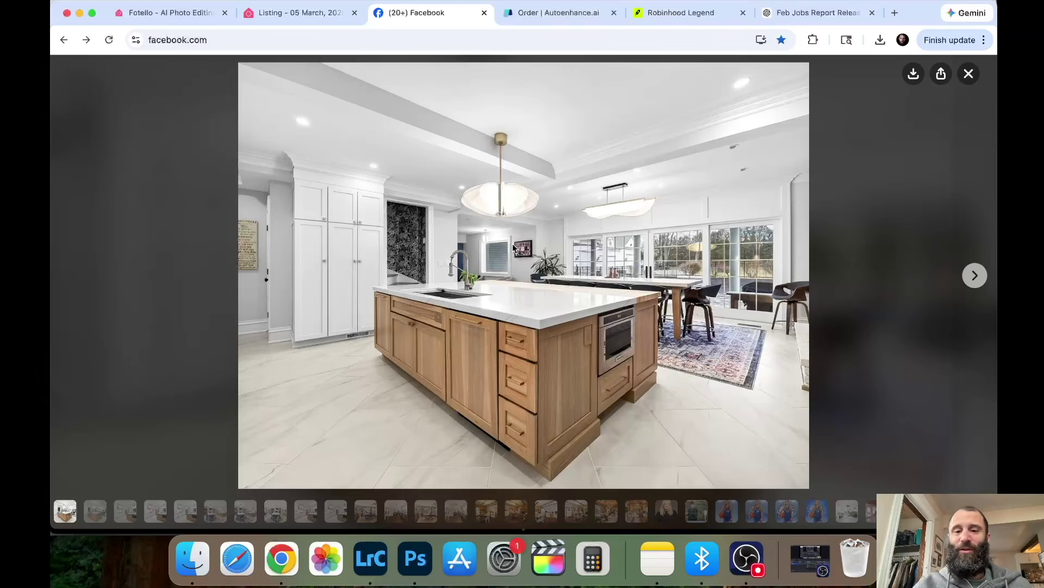
click(975, 275)
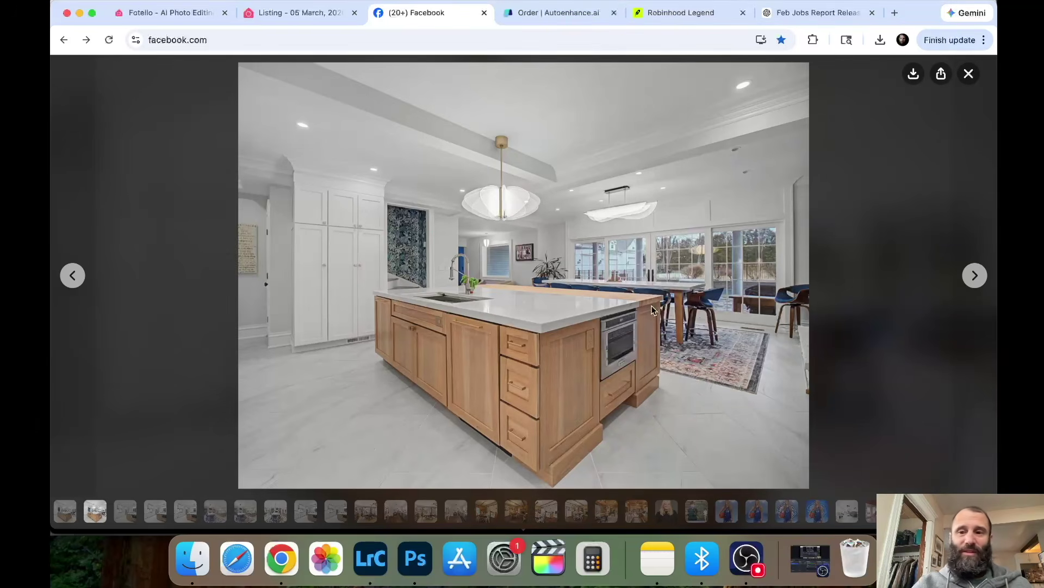
Step: Advance through the two edits of the kitchen photo showing the range hood and built-in microwave, and compare them
click(975, 276)
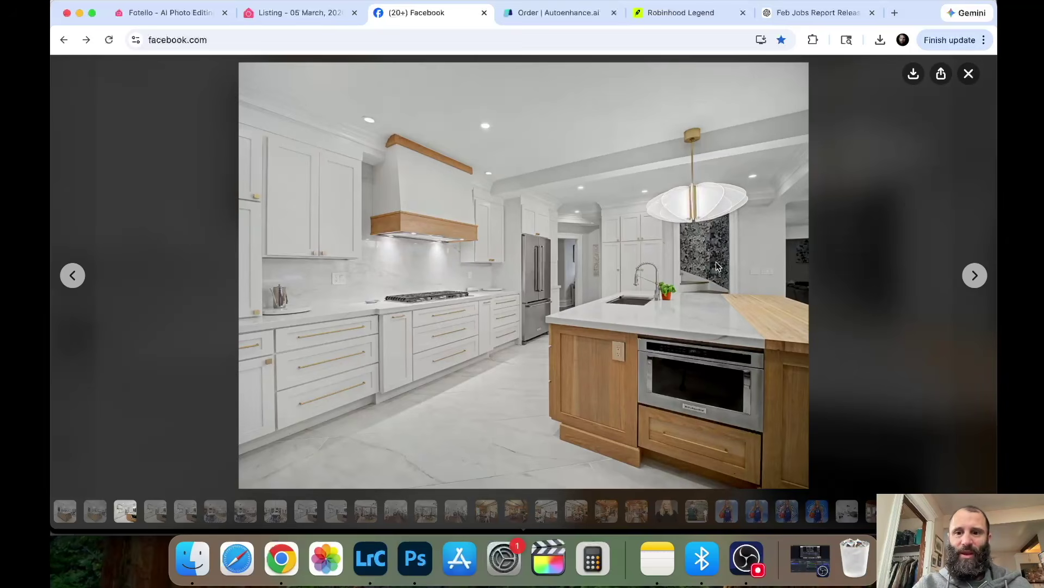
click(976, 276)
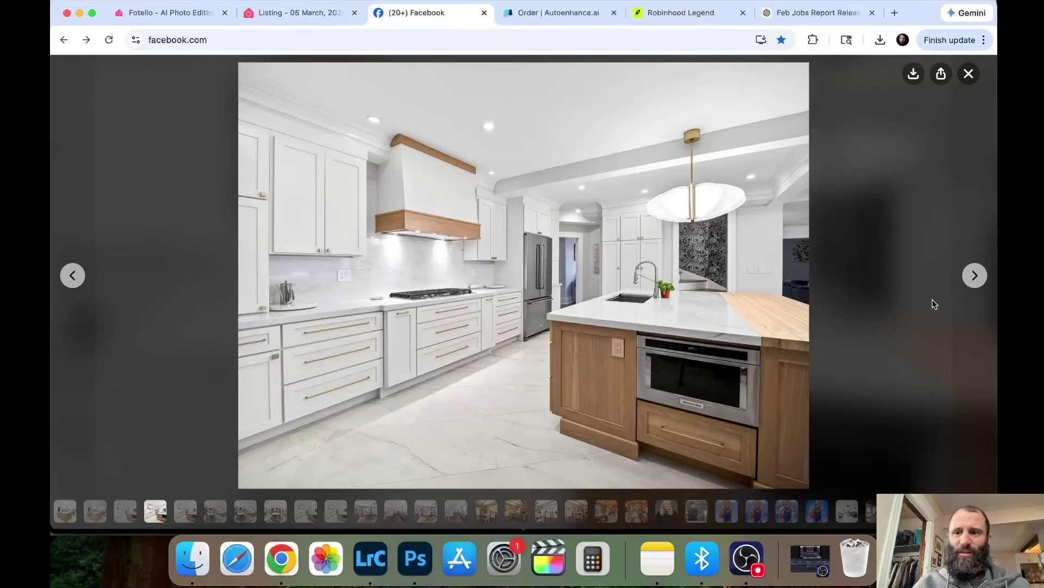
click(975, 275)
Step: Compare the two edits of the dining table and kitchen island photo by alternating between the gallery's sixth and seventh images
click(975, 277)
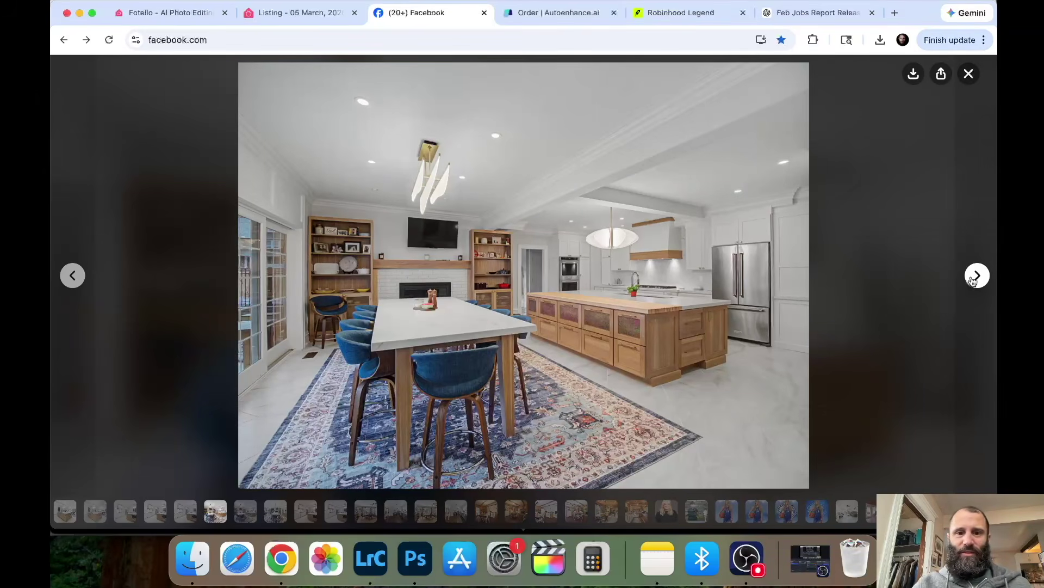
click(975, 277)
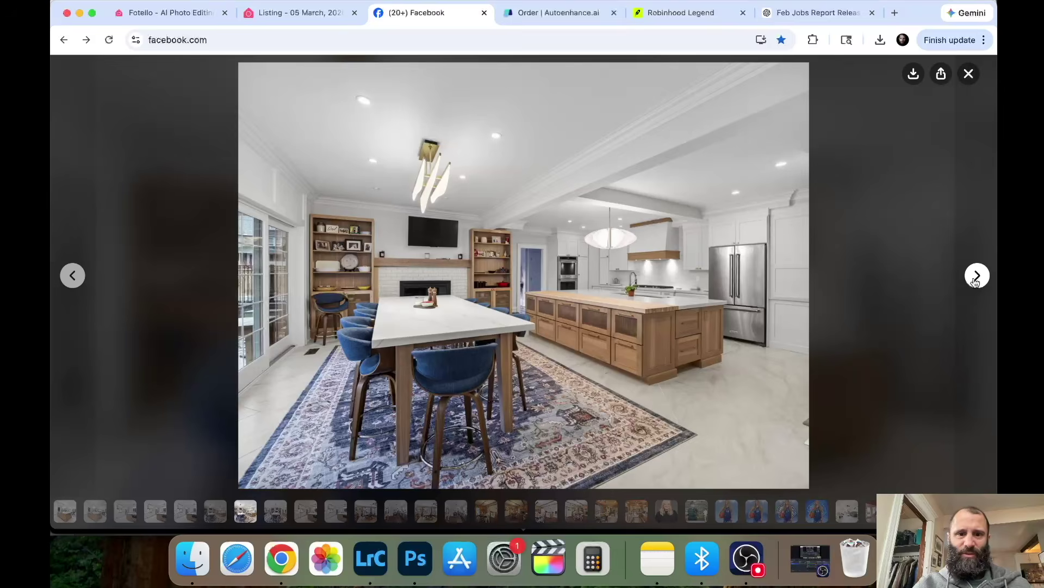
click(975, 279)
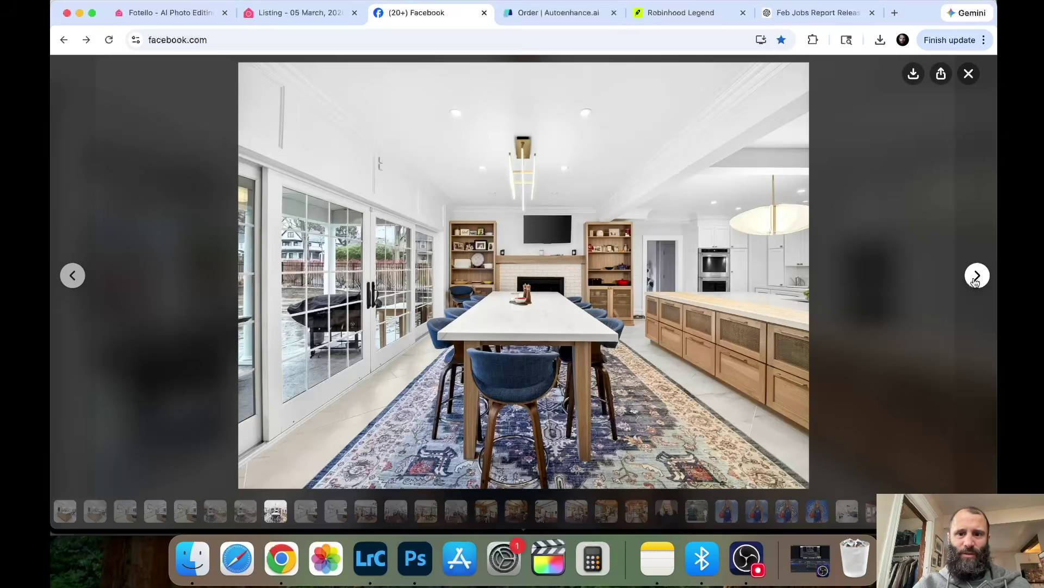
click(65, 273)
click(67, 278)
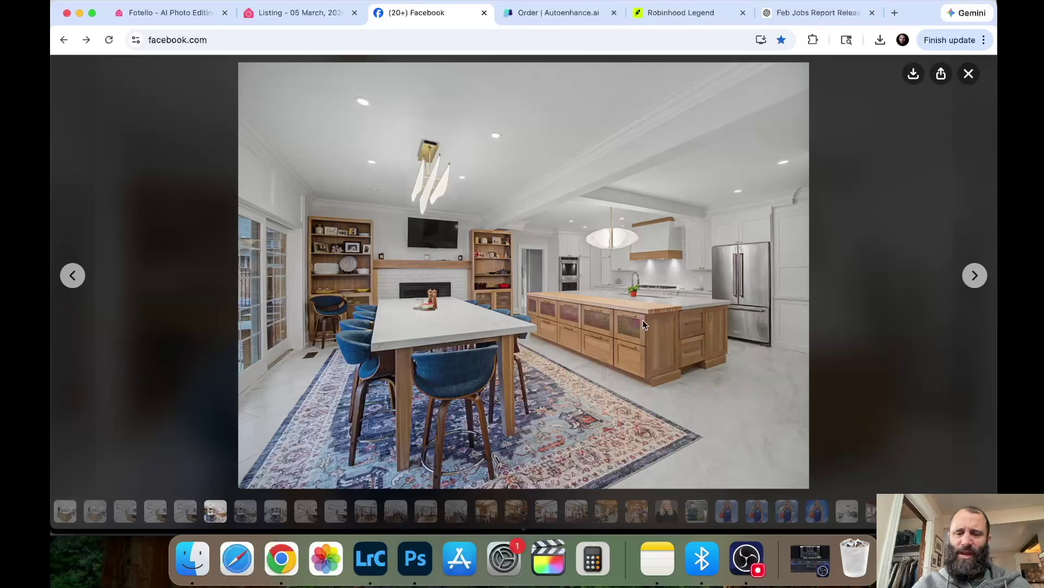
click(975, 276)
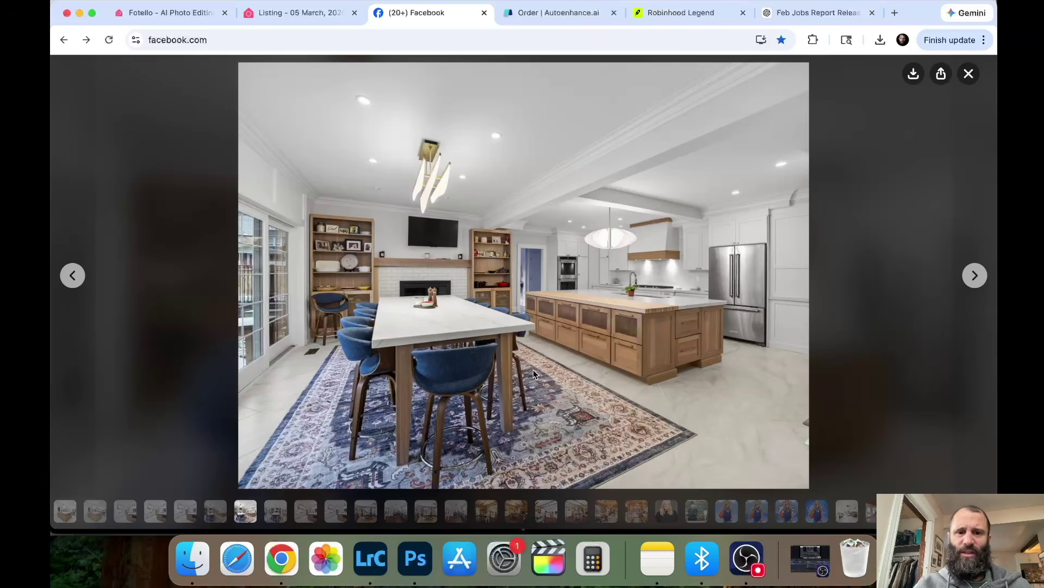
click(71, 276)
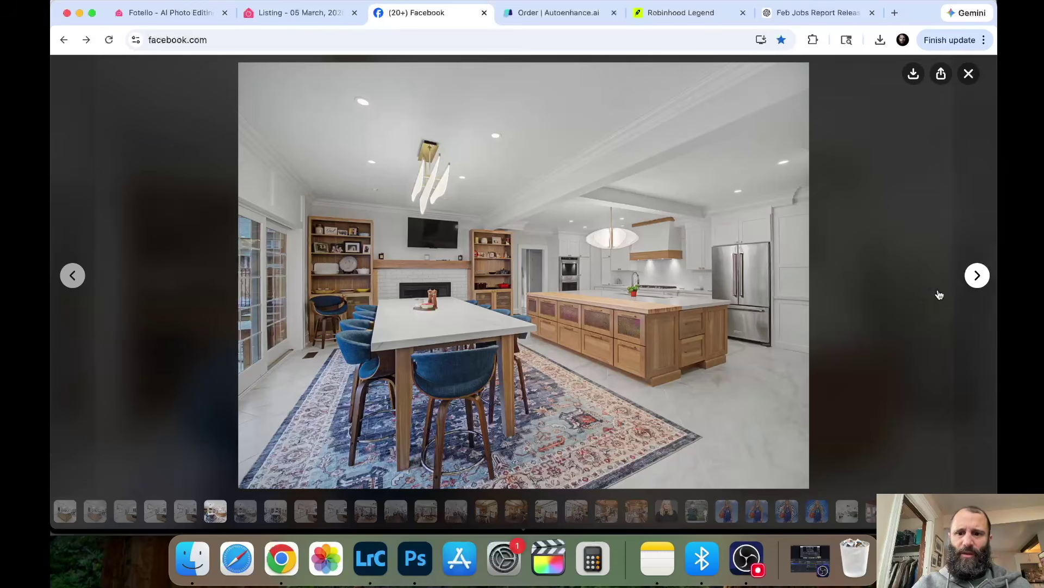
click(977, 276)
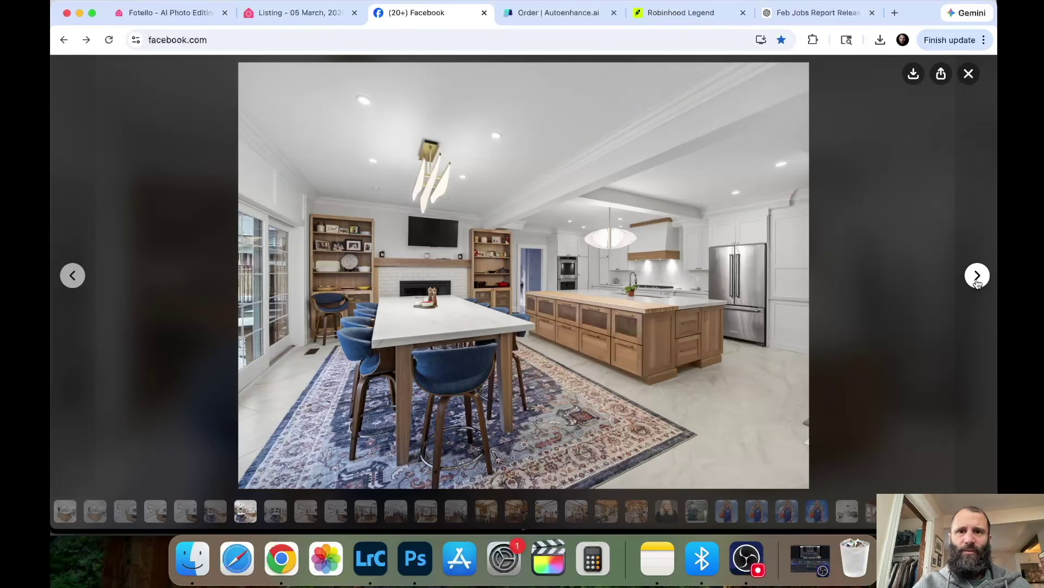
Step: Advance through the Facebook gallery to the dining room photo with the ceiling fan, then step back one image
click(978, 281)
click(977, 281)
click(977, 281)
click(977, 282)
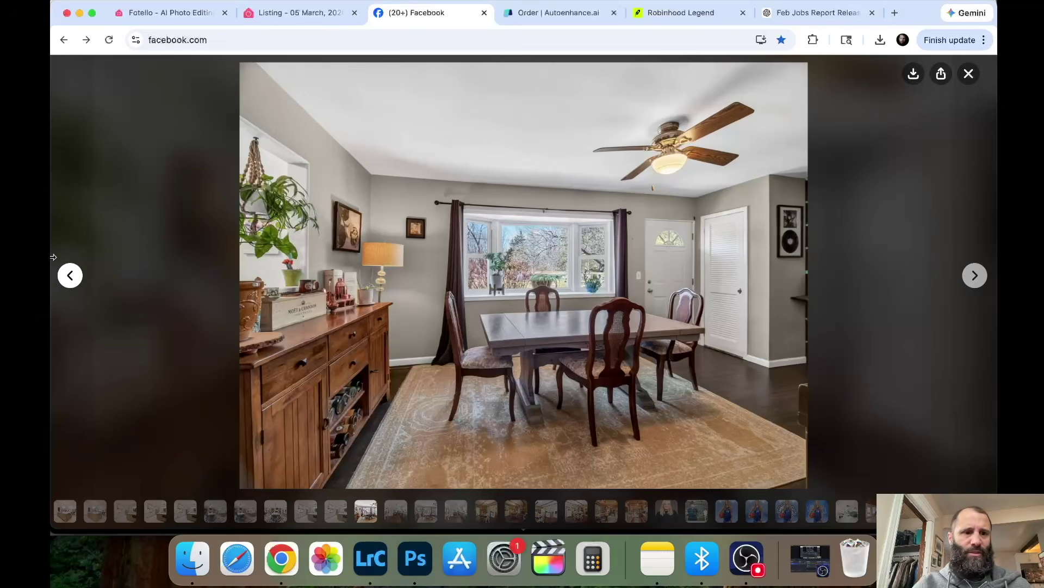
click(71, 275)
Step: Switch to the Autoenhance.ai order and examine the dining table photo's Fire in Fireplace setting, toggling it Off and back to Alight
key(ctrl+Tab)
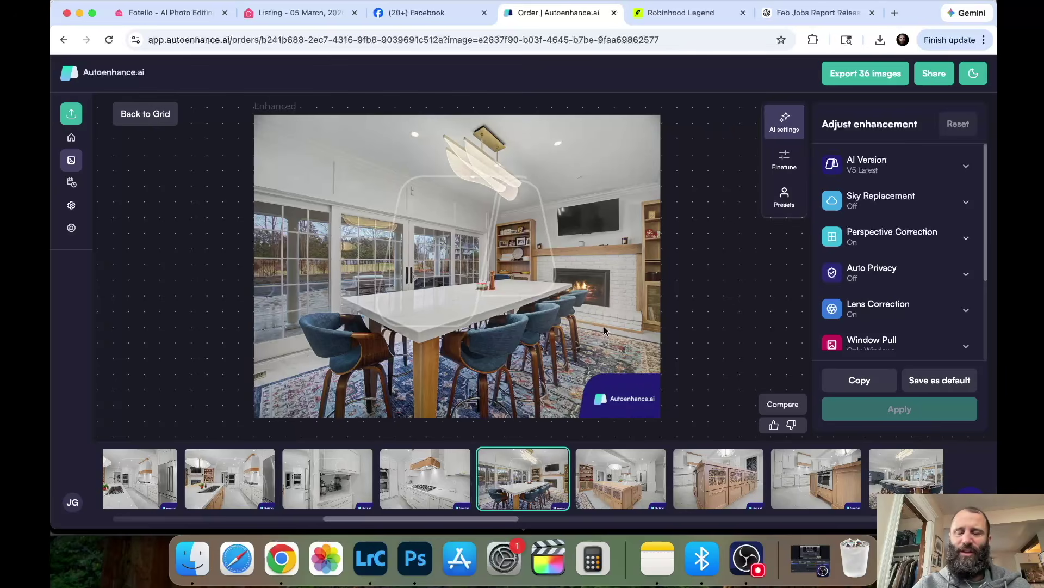
scroll(906, 293, down, 5)
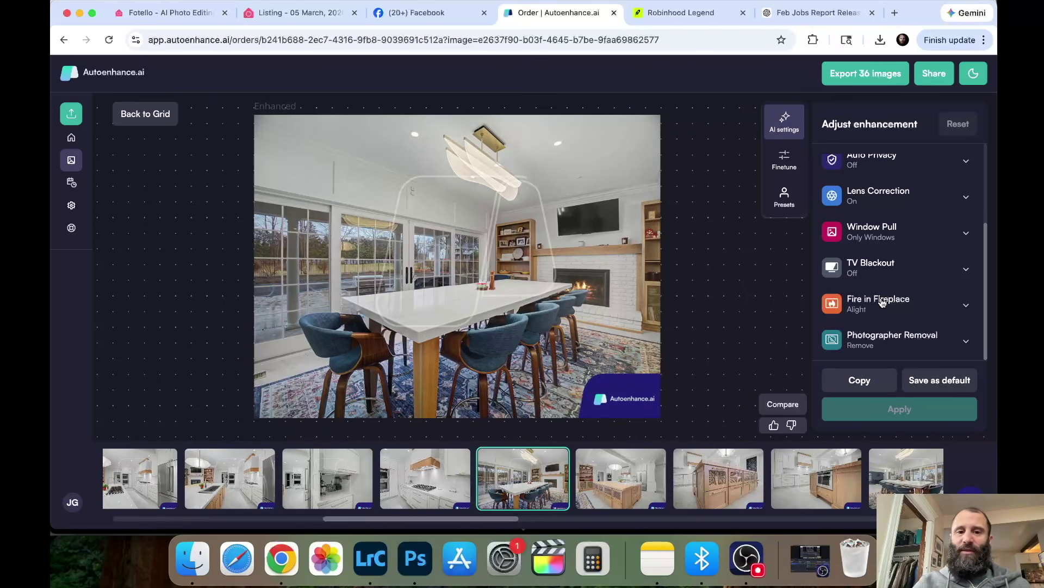
click(959, 303)
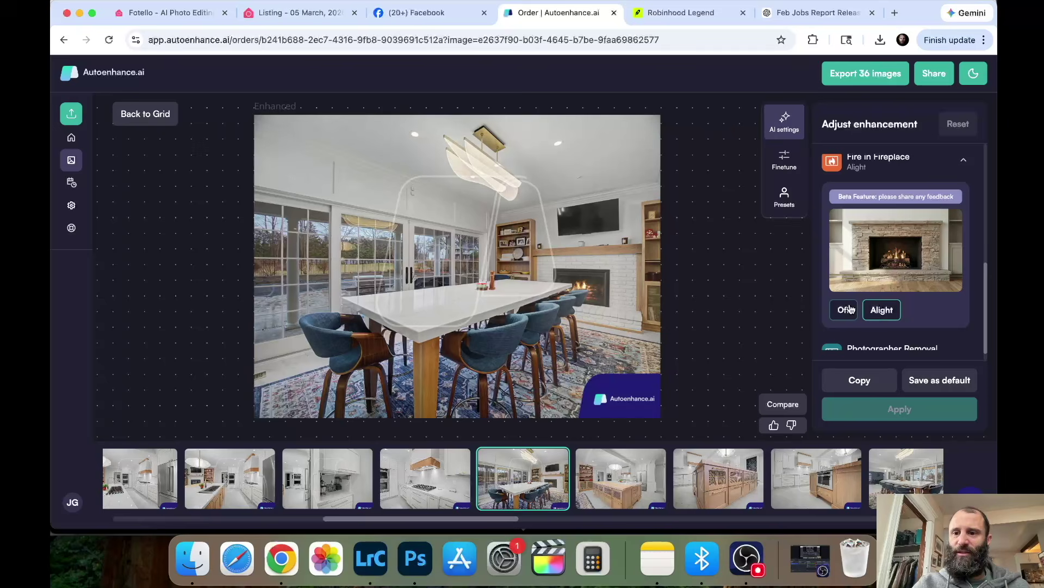
click(849, 309)
click(882, 309)
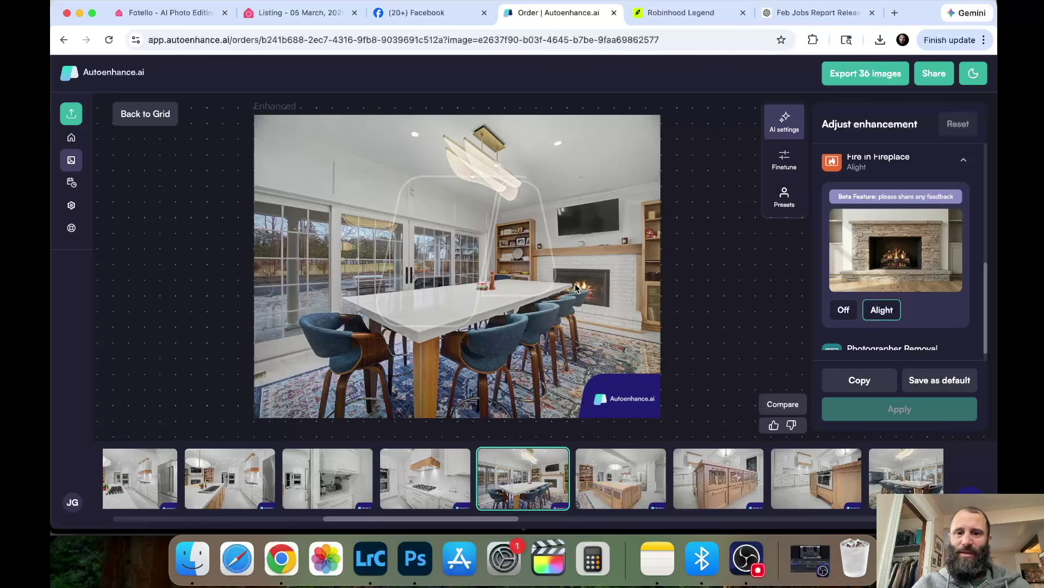
Step: Inspect the generated fire in the dining table photo's fireplace up close, then return to the full image
scroll(602, 332, up, 5)
drag(601, 332, 397, 309)
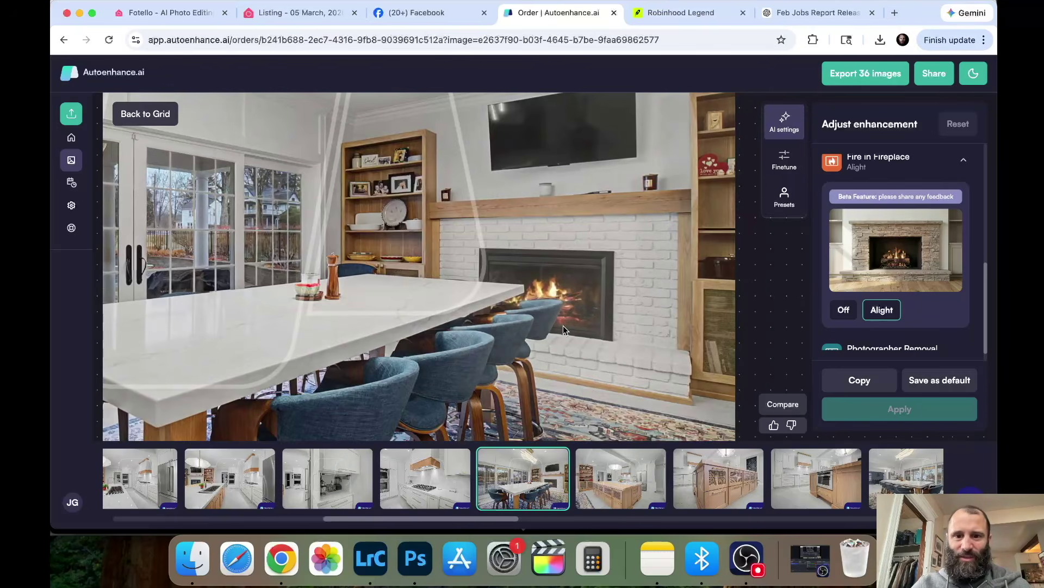
scroll(567, 321, down, 5)
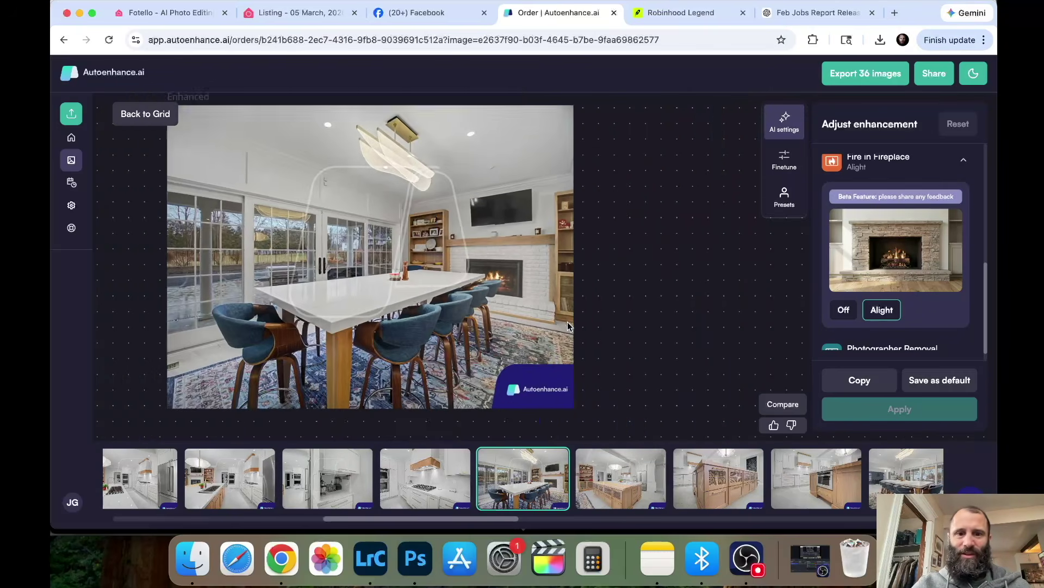
scroll(579, 315, down, 2)
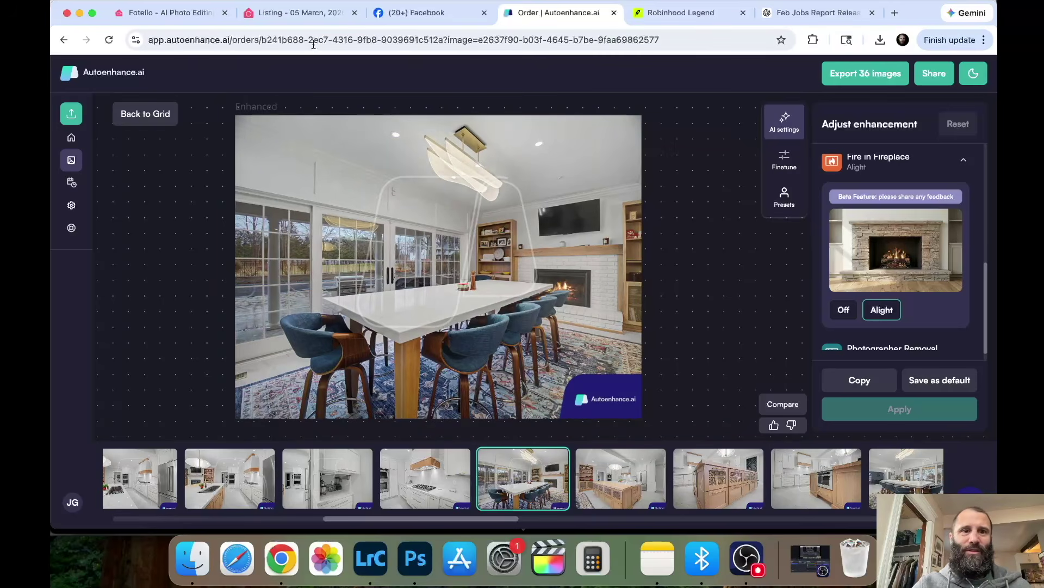
Step: Switch to the Fotello listing, open dining table photo _3051475.ORF and bring up its fireplace options
click(286, 15)
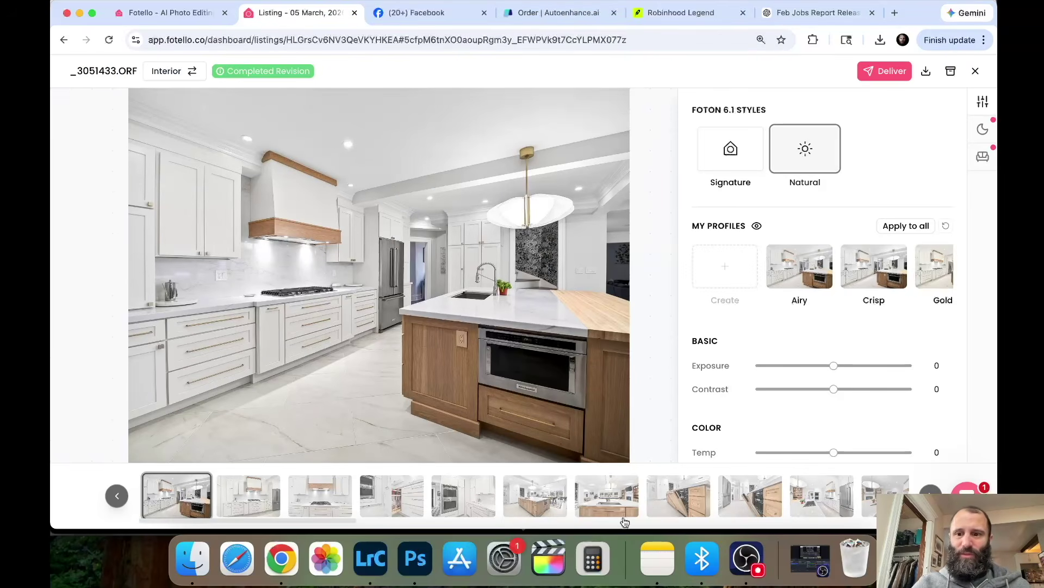
scroll(625, 519, right, 5)
scroll(629, 517, right, 5)
click(596, 500)
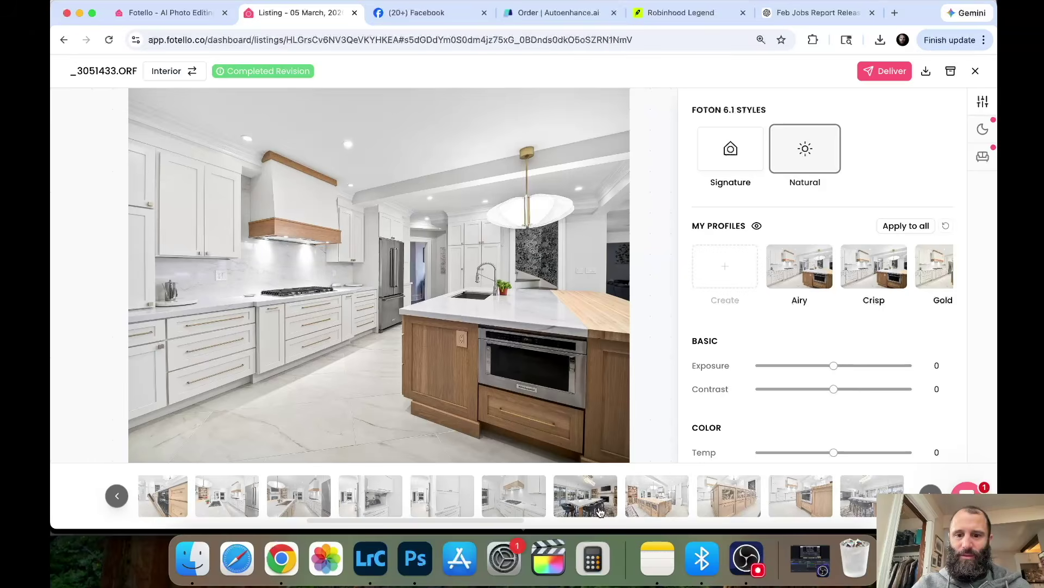
scroll(840, 334, down, 3)
scroll(841, 338, down, 15)
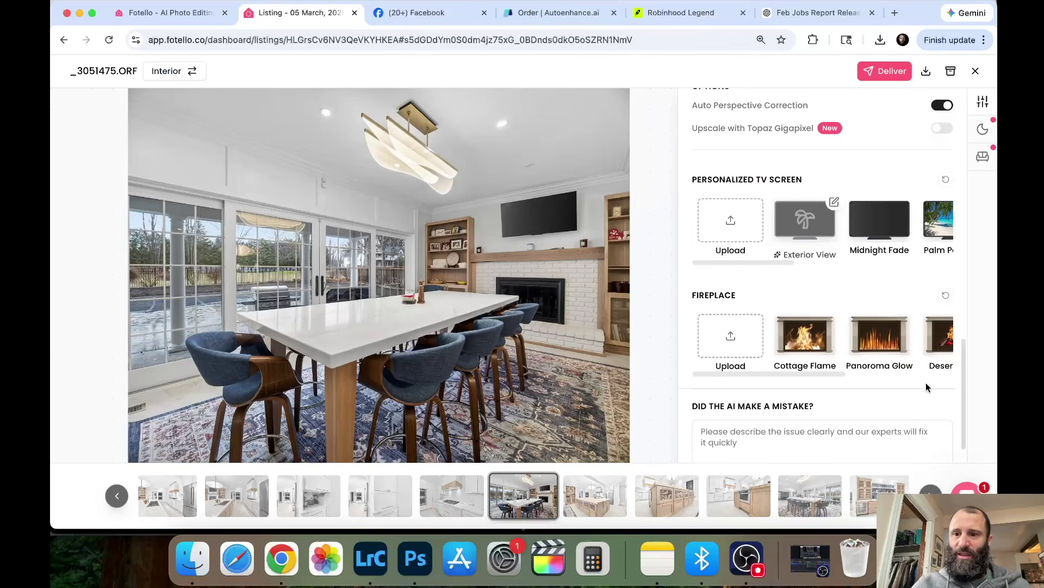
Step: Add the Cottage Flame fire to the dining table photo and fit it inside the fireplace opening
scroll(806, 337, right, 2)
click(760, 341)
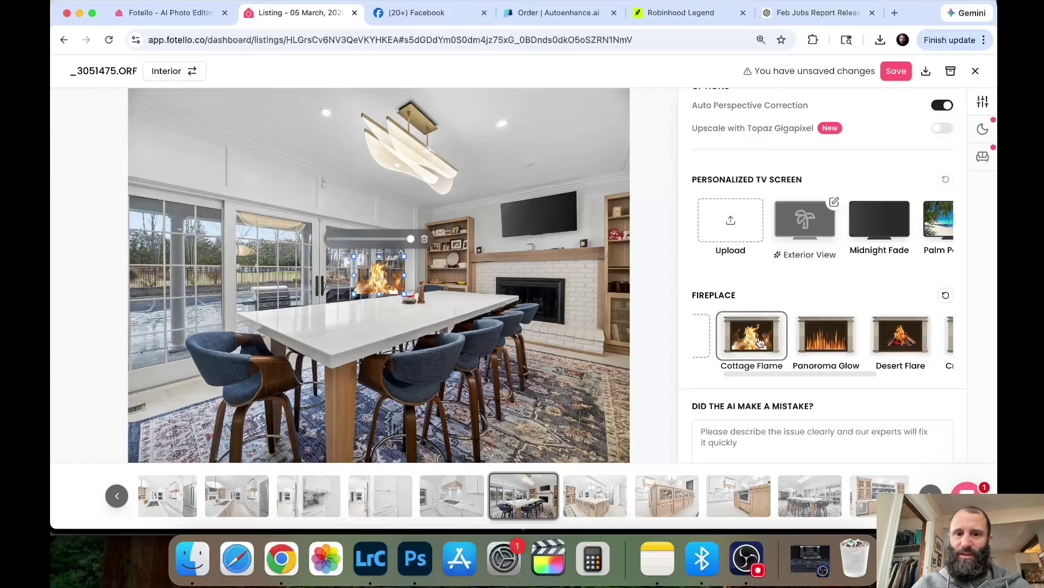
click(521, 300)
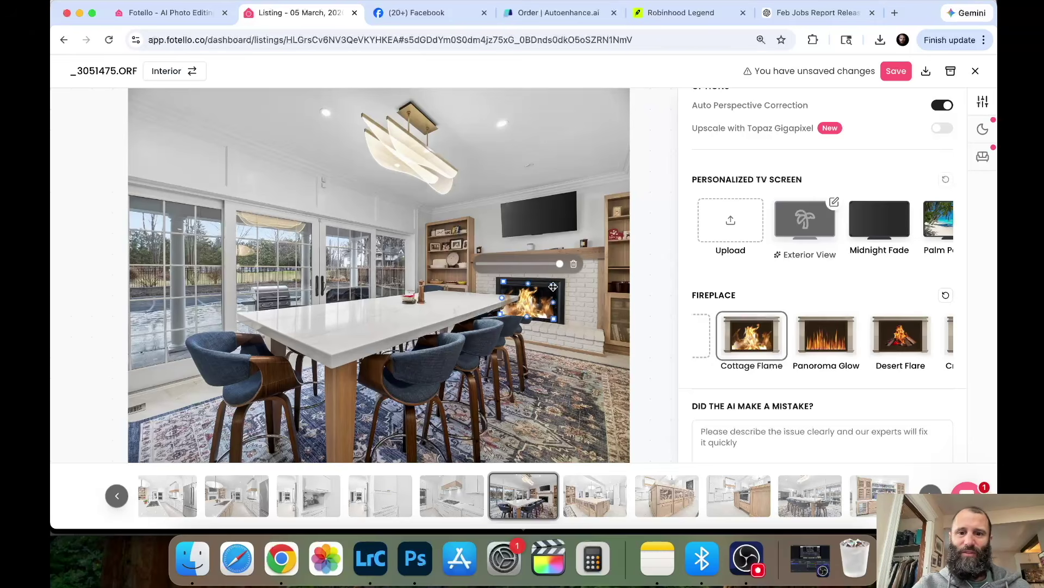
drag(503, 281, 504, 285)
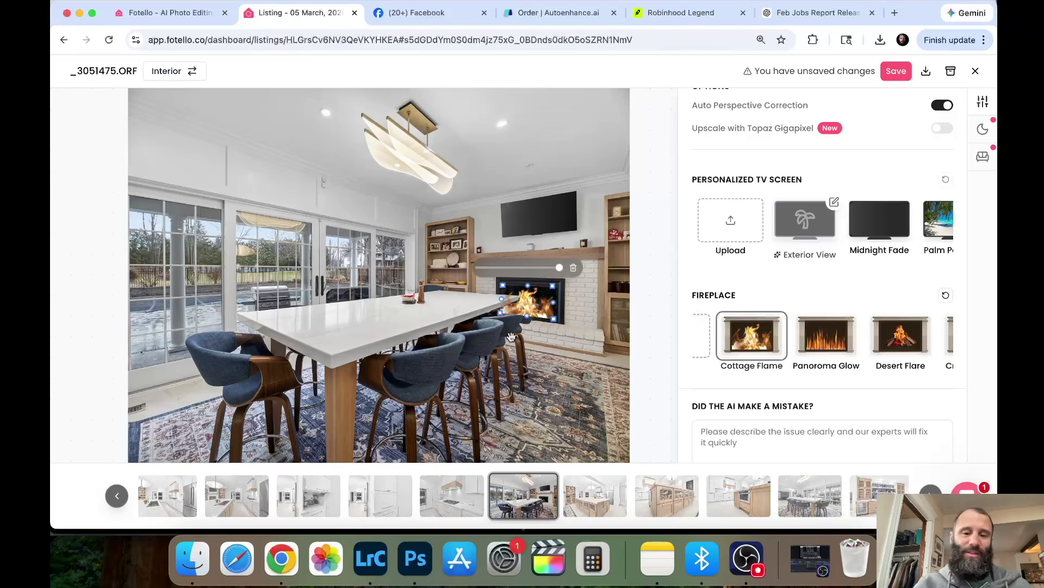
Step: Compare the fireplace flames in the Autoenhance.ai and Fotello versions of the dining table photo, cancelling the multi-image selection
click(553, 14)
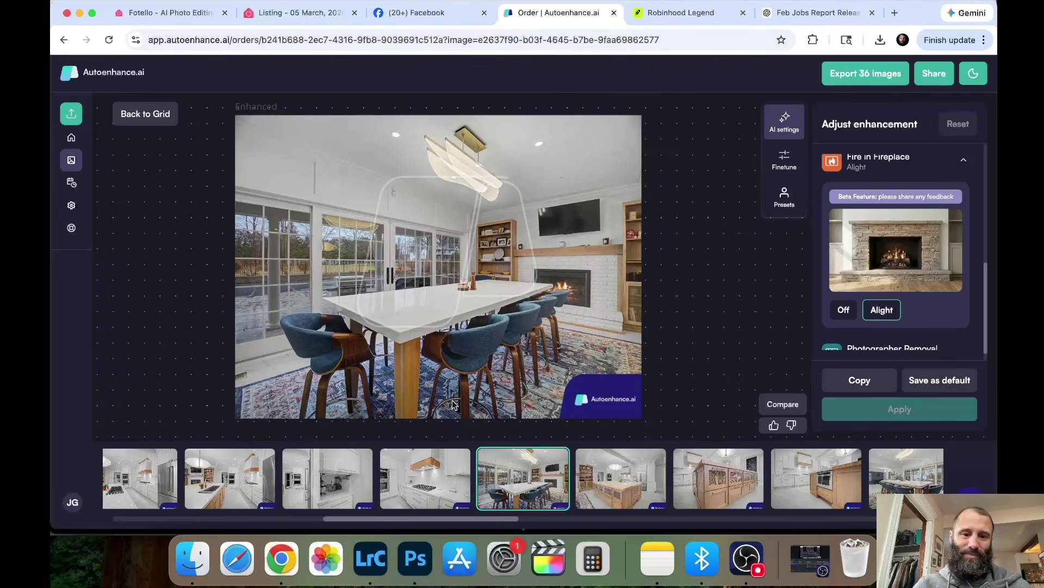
key(shift)
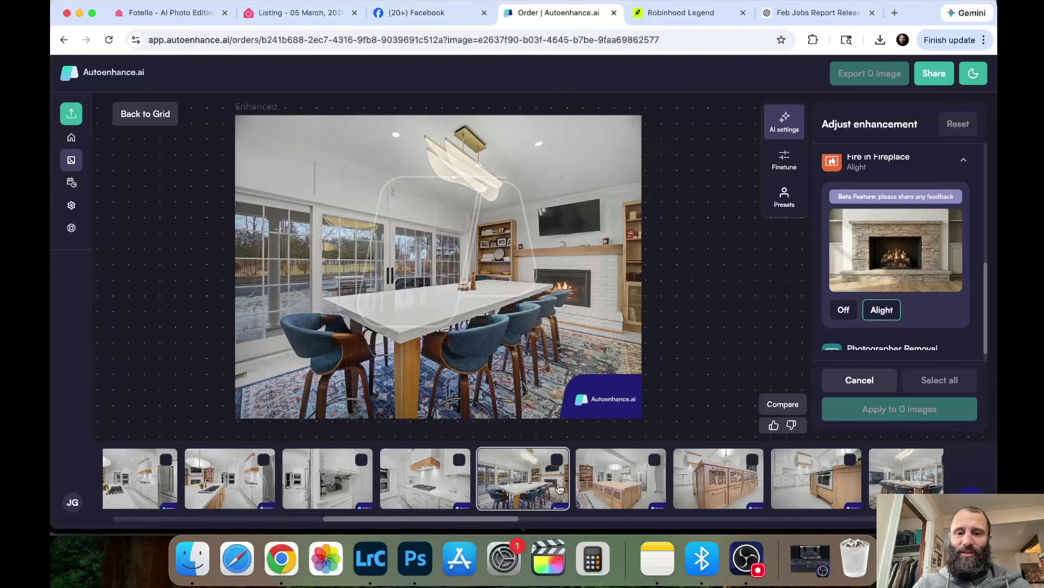
click(860, 380)
click(292, 16)
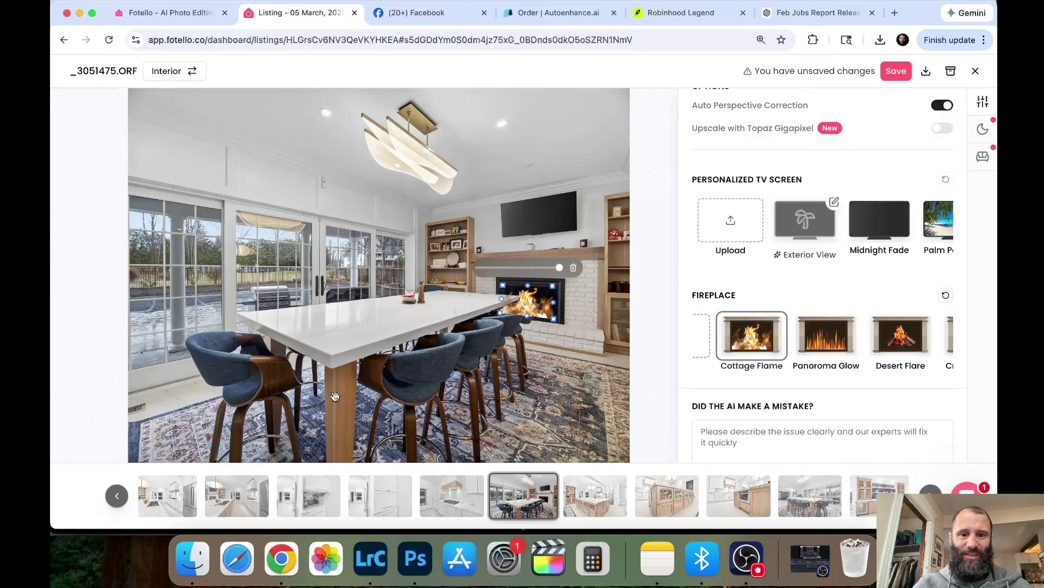
click(560, 11)
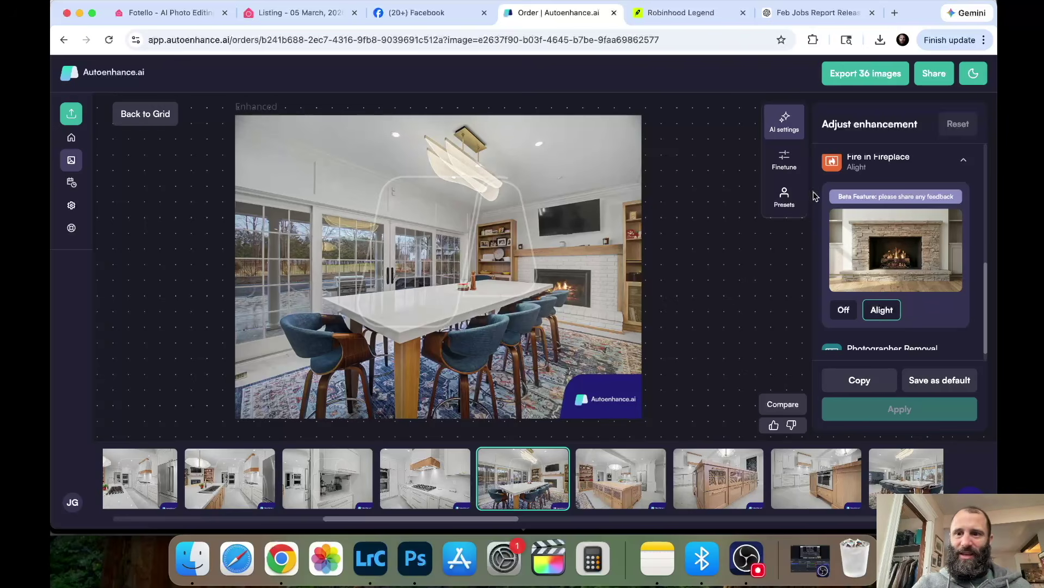
Step: Try the Natural and Vivid presets on the dining table photo in Autoenhance.ai
click(784, 207)
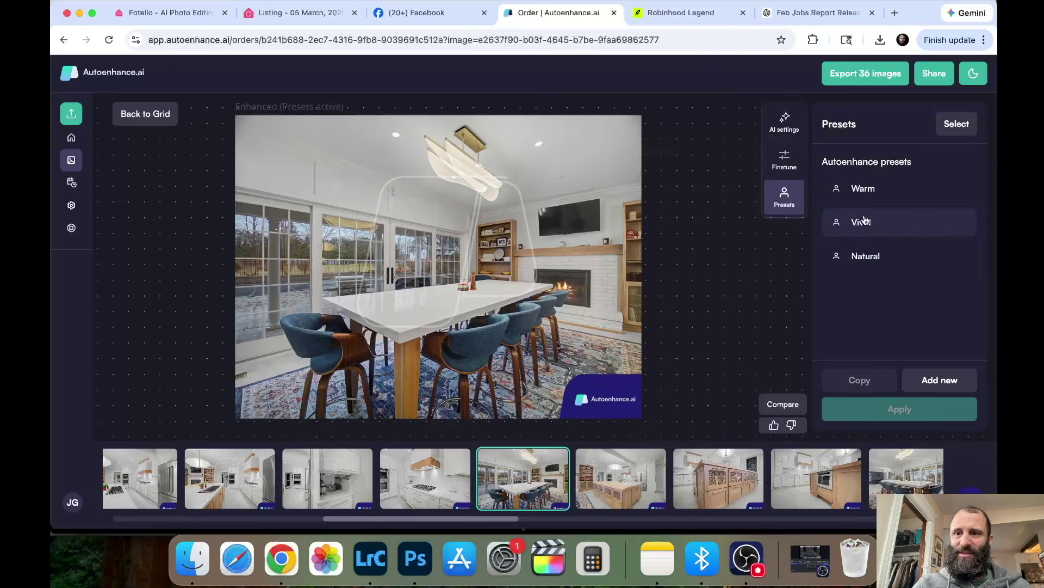
click(864, 264)
click(858, 257)
click(855, 226)
click(854, 227)
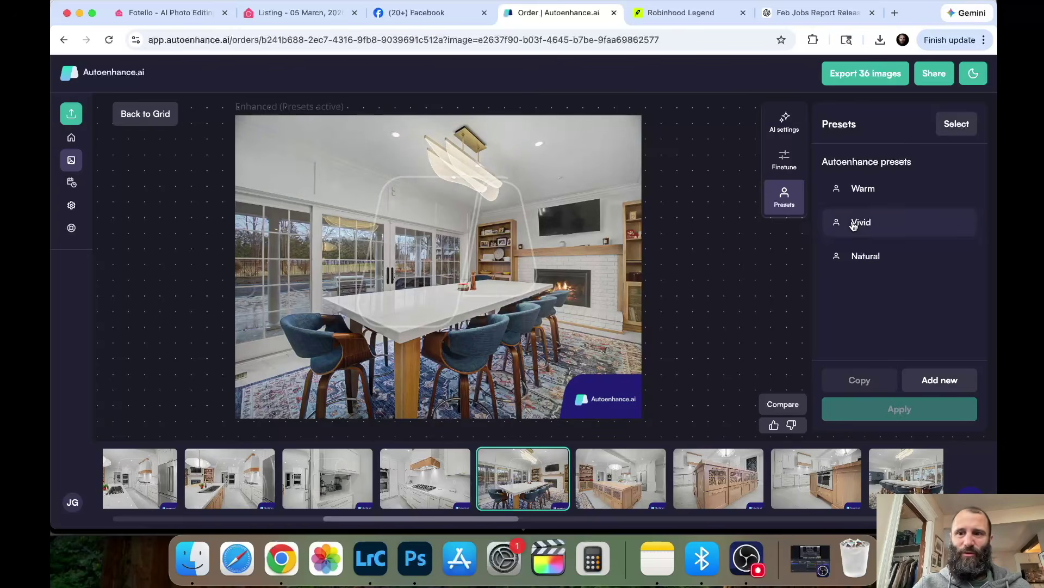
Step: Finetune the dining table photo's vibrance to -1.6 and compare it with the Fotello version
click(786, 159)
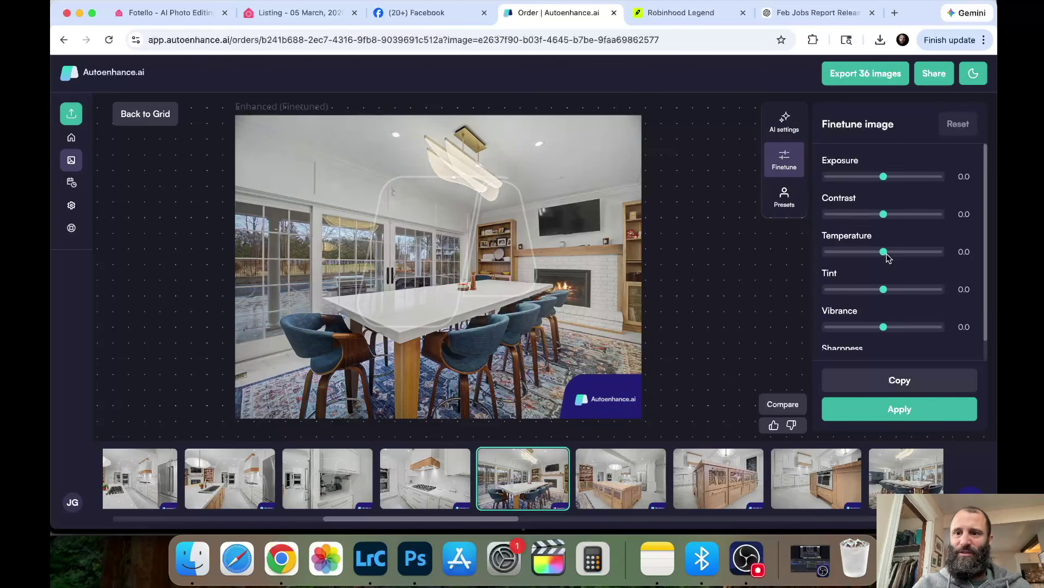
scroll(887, 239, down, 1)
click(871, 308)
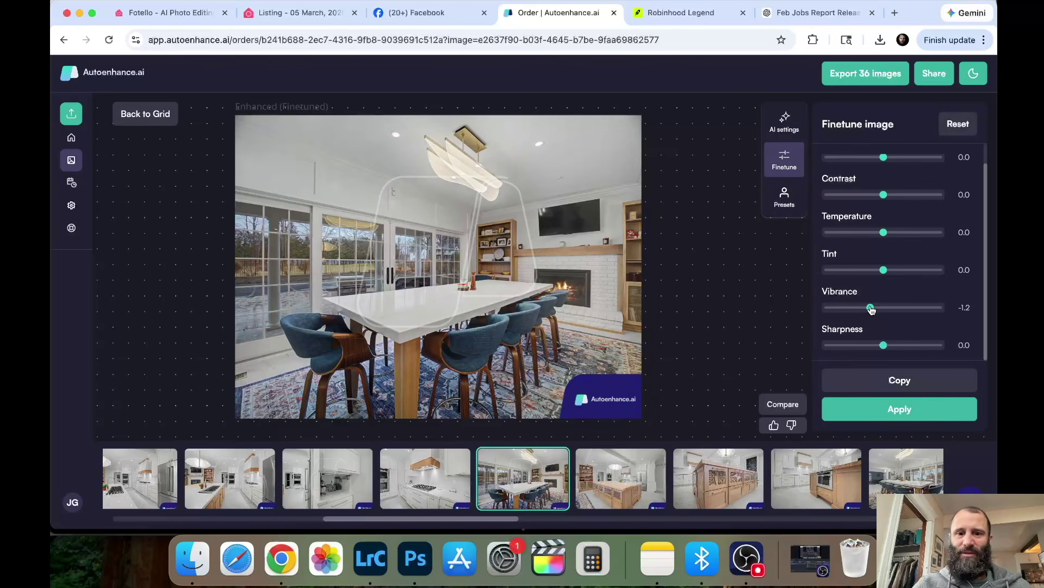
drag(871, 308, 867, 311)
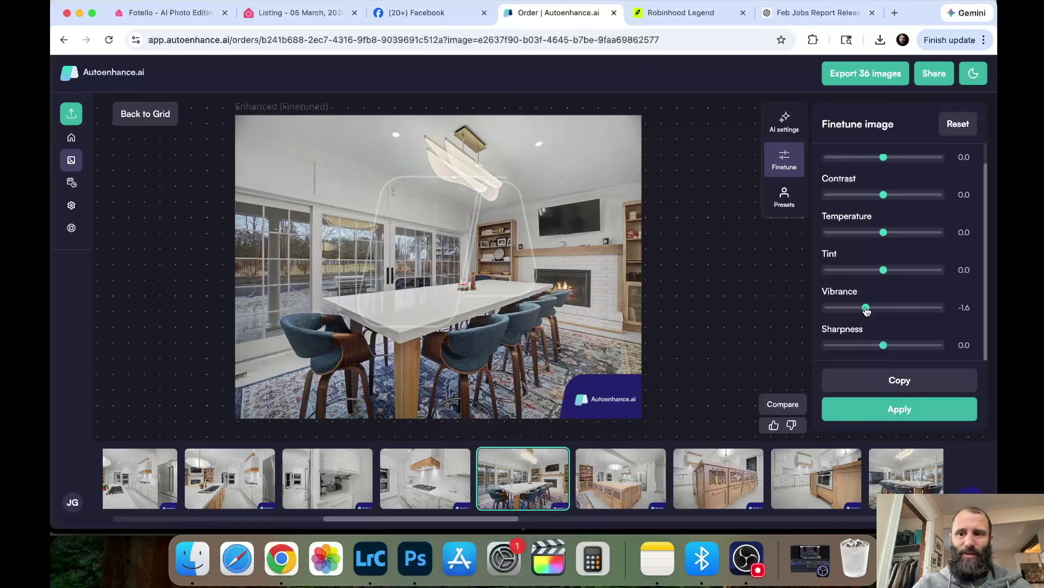
click(298, 12)
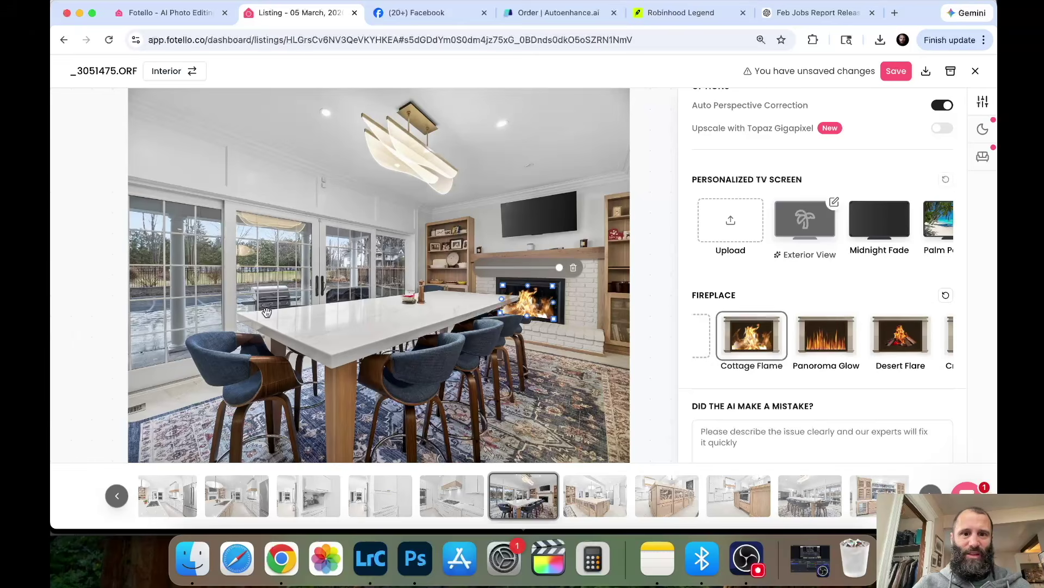
click(528, 15)
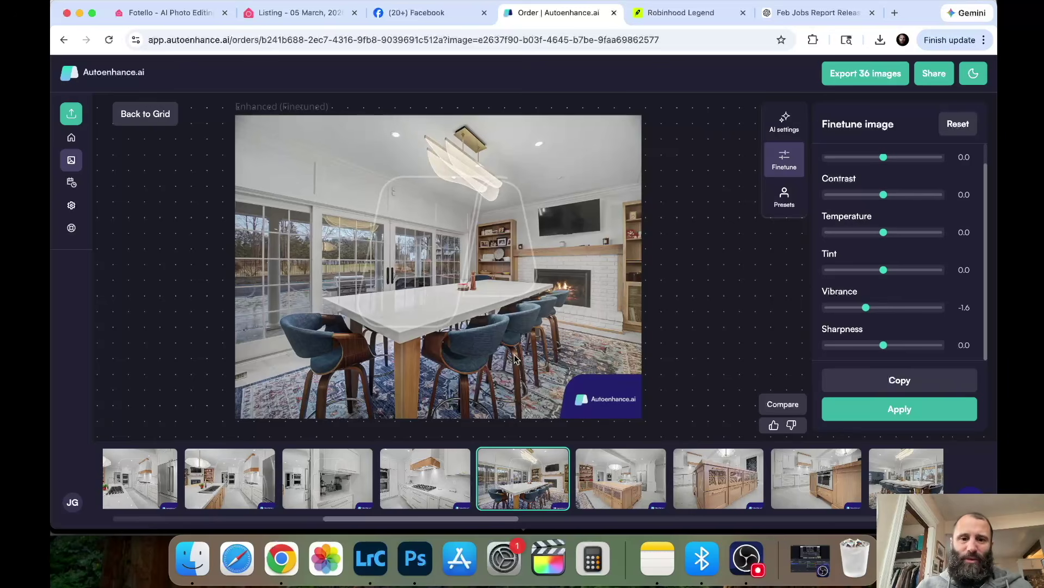
Step: Switch to Finder and display the "auto enhance finals" folder from Downloads in a full-screen gallery view
click(192, 561)
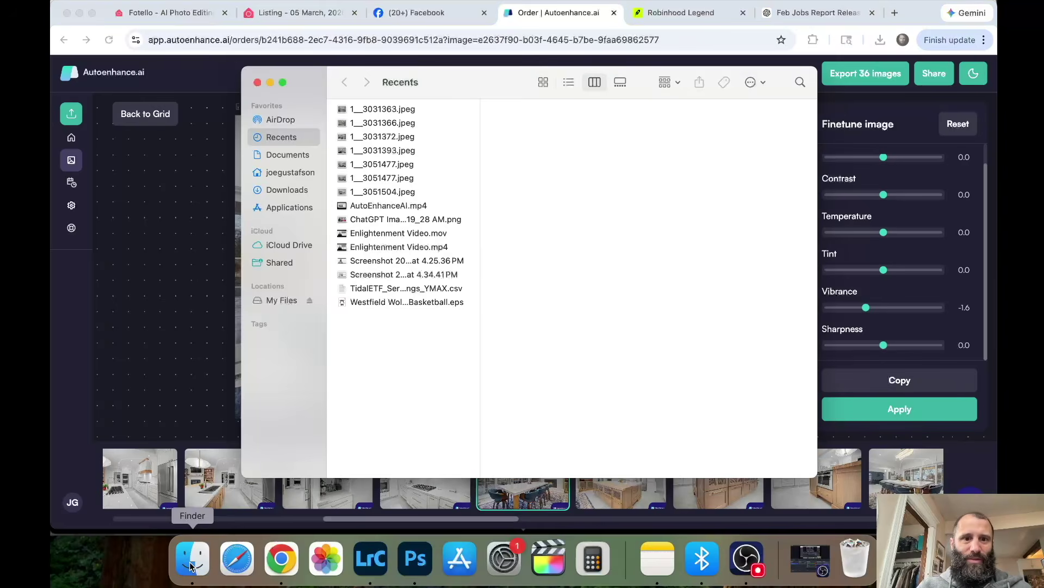
click(287, 190)
click(386, 141)
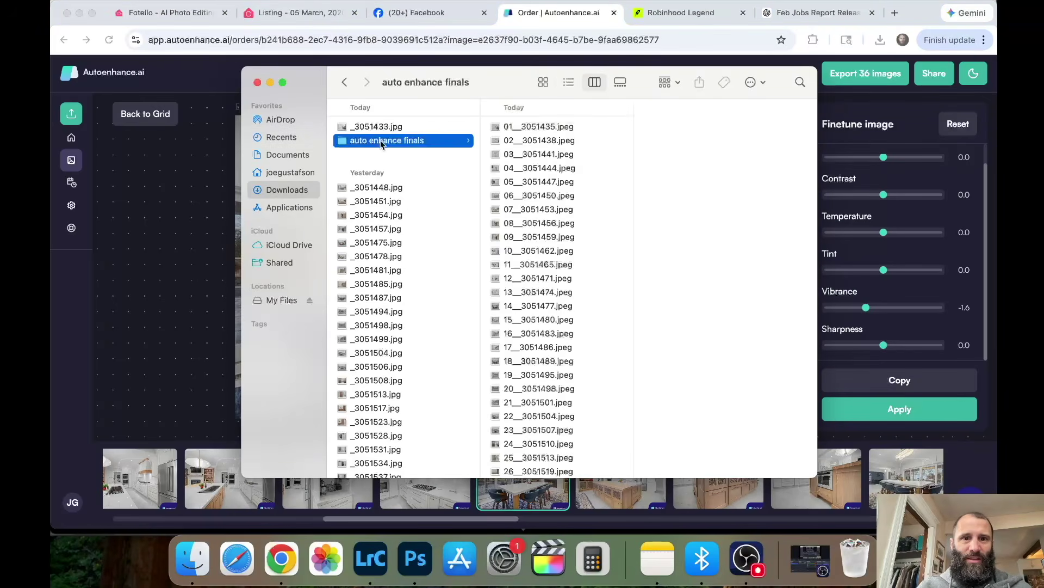
click(537, 129)
double_click(536, 128)
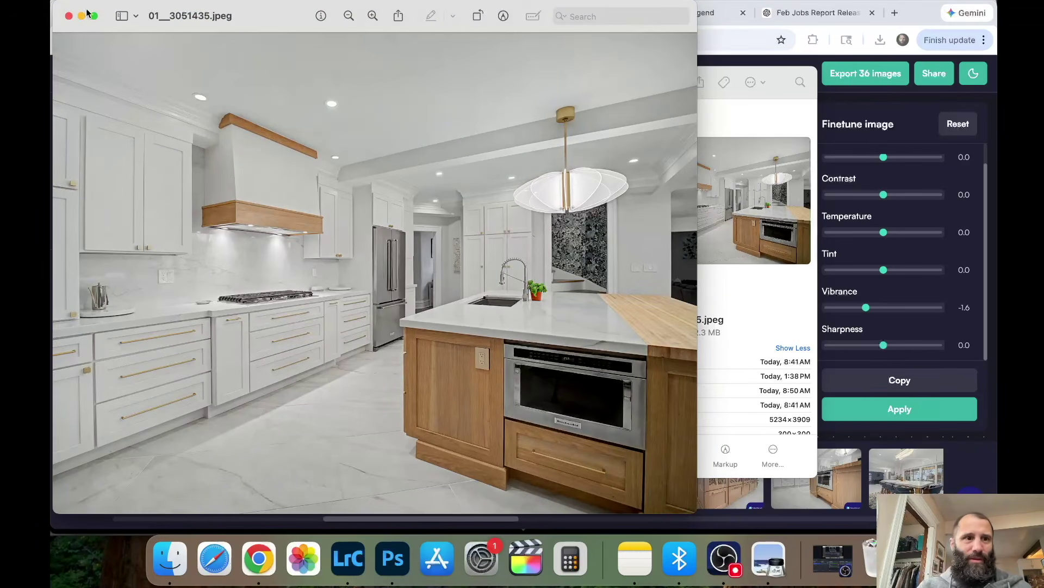
click(69, 15)
click(621, 82)
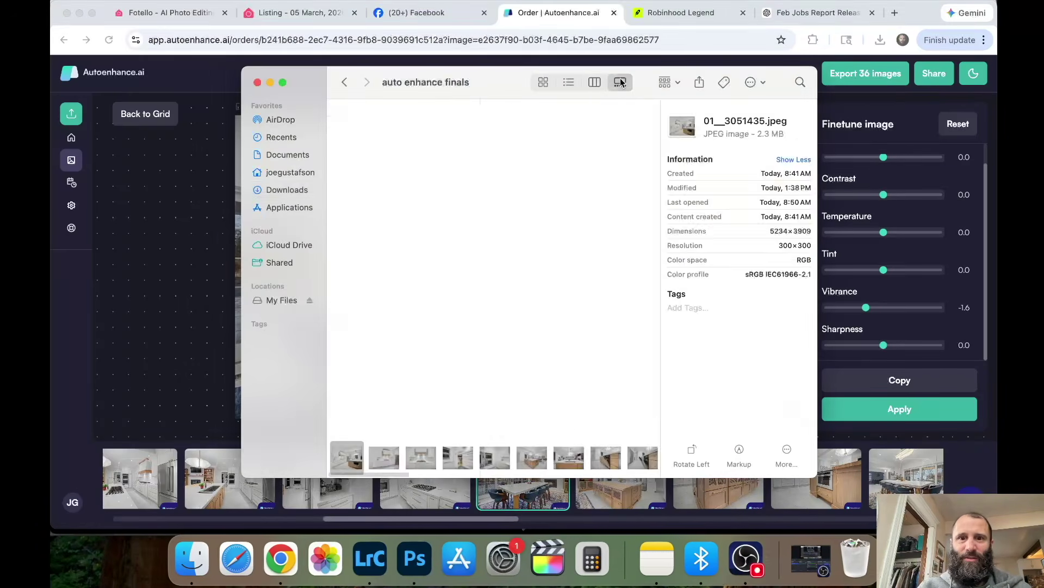
click(282, 82)
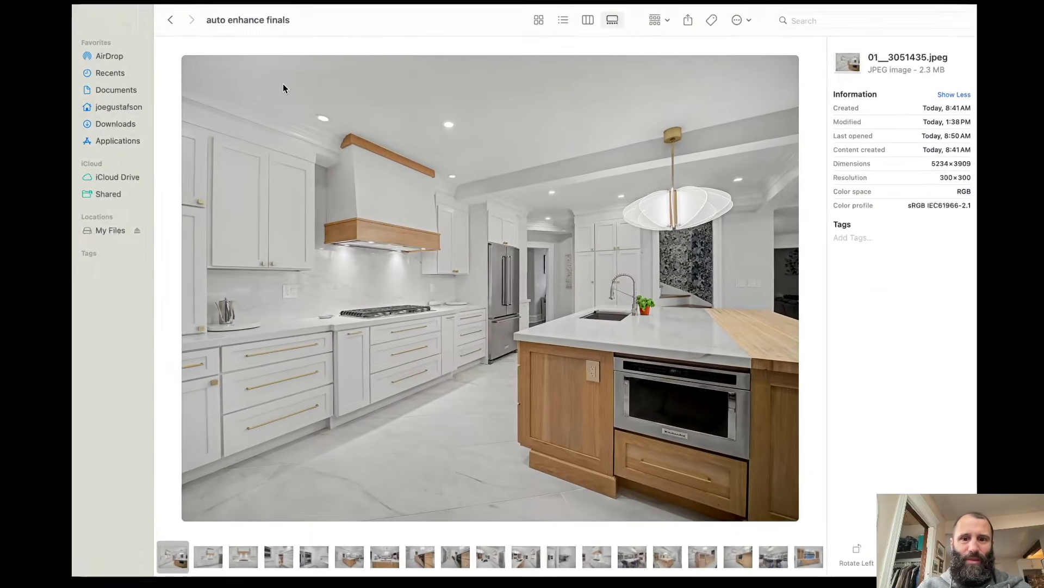
Step: Browse the exported Autoenhance.ai kitchen photos and examine the island sink photo 07__3051453.jpeg
key(Right)
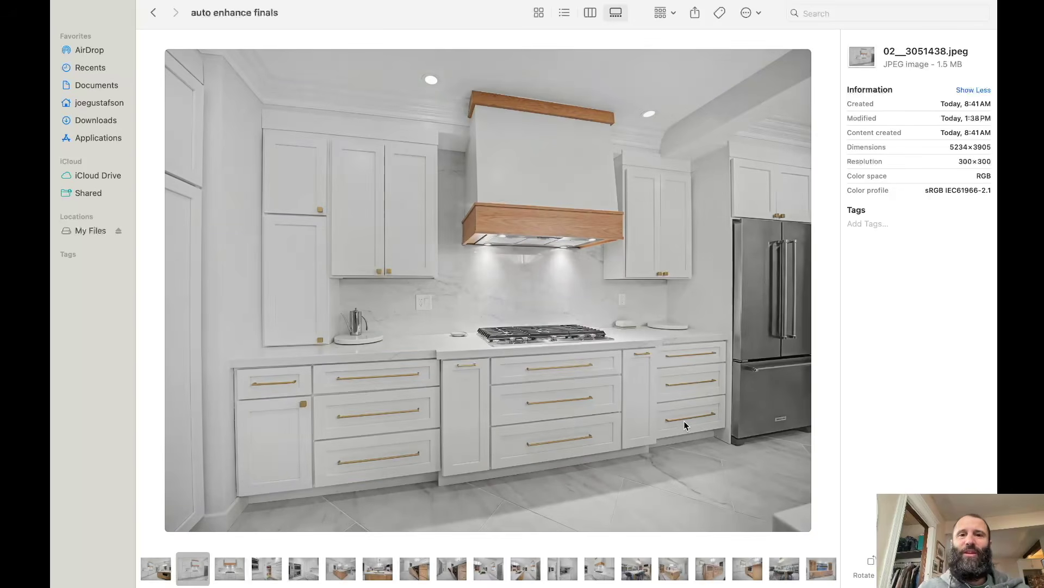
key(Right)
key(Right)
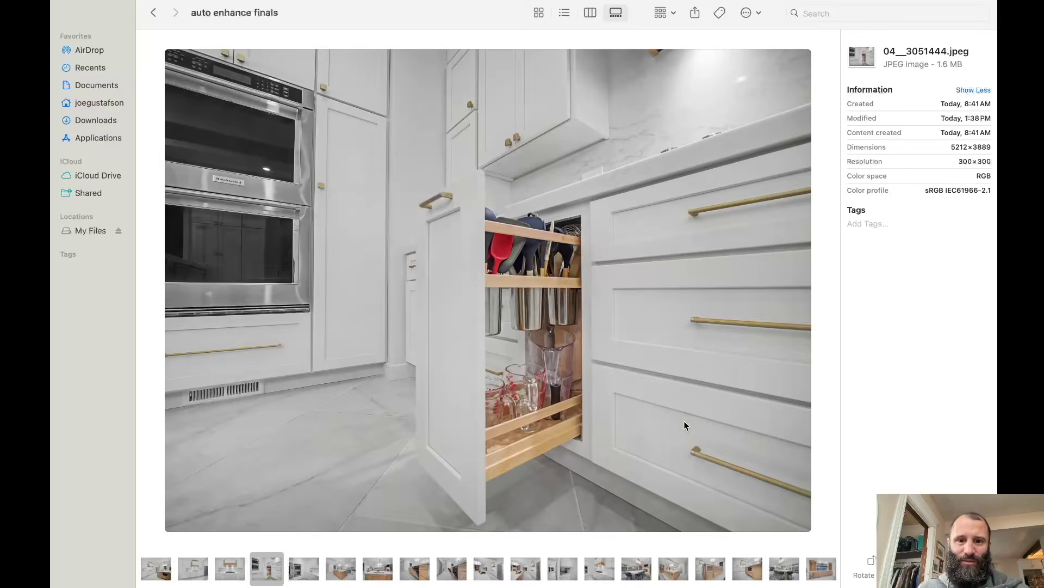
key(Right)
key(Right)
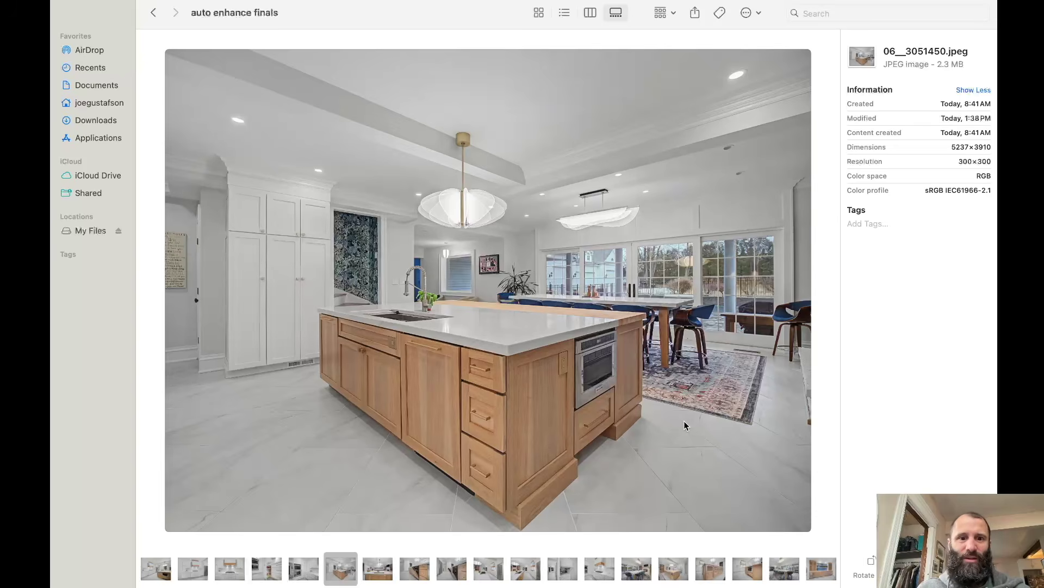
key(Right)
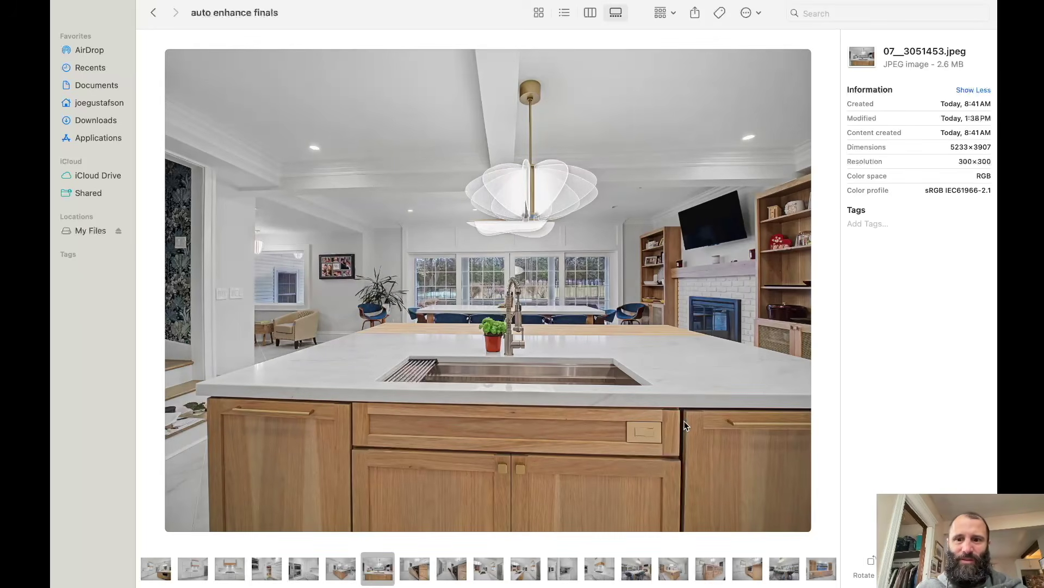
key(Right)
key(Left)
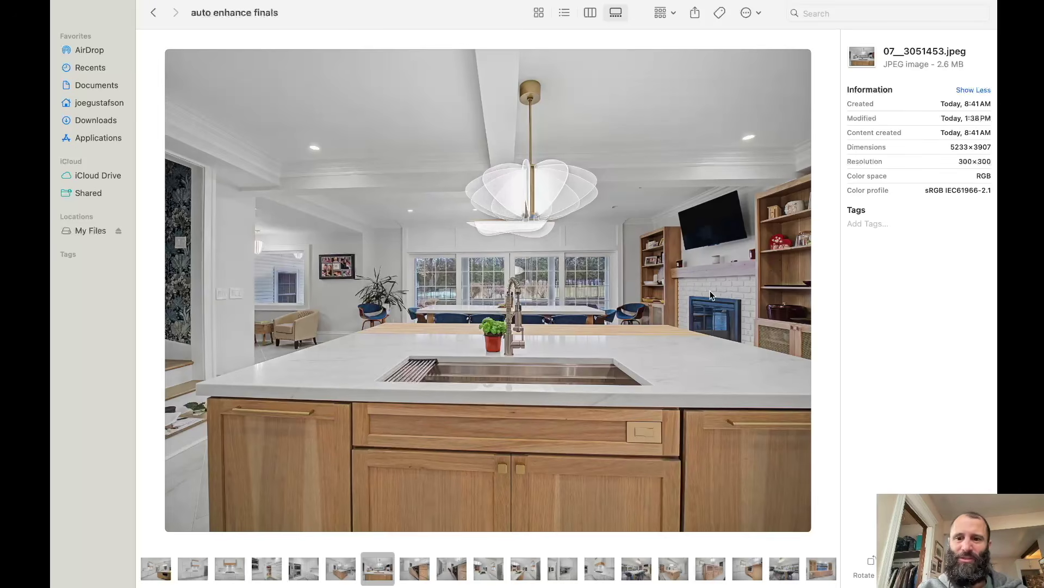
Step: Examine the open dishwasher photos 08__3051456.jpeg and 09__3051459.jpeg, going back and forth between them
key(Right)
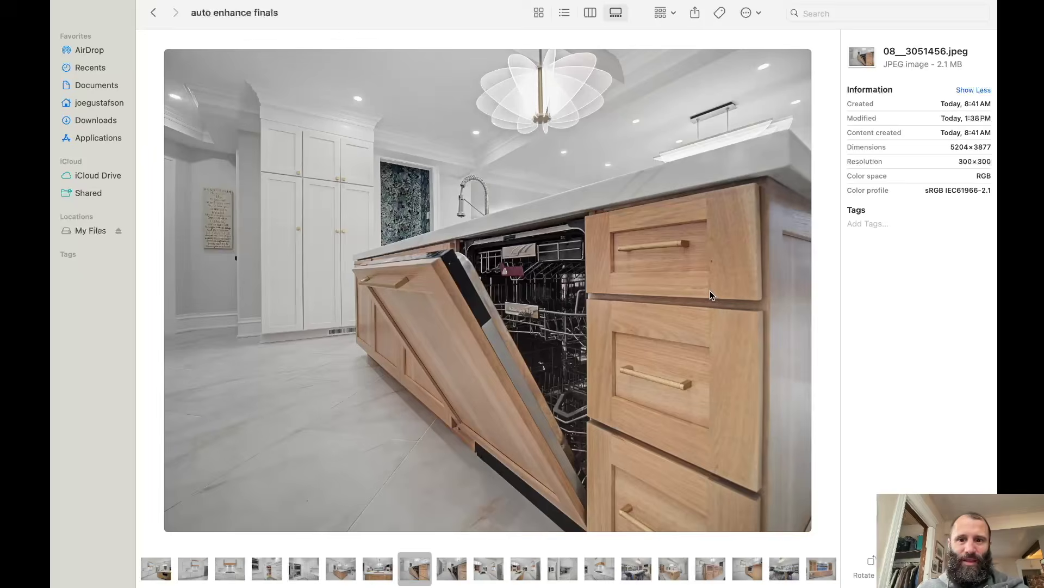
key(Right)
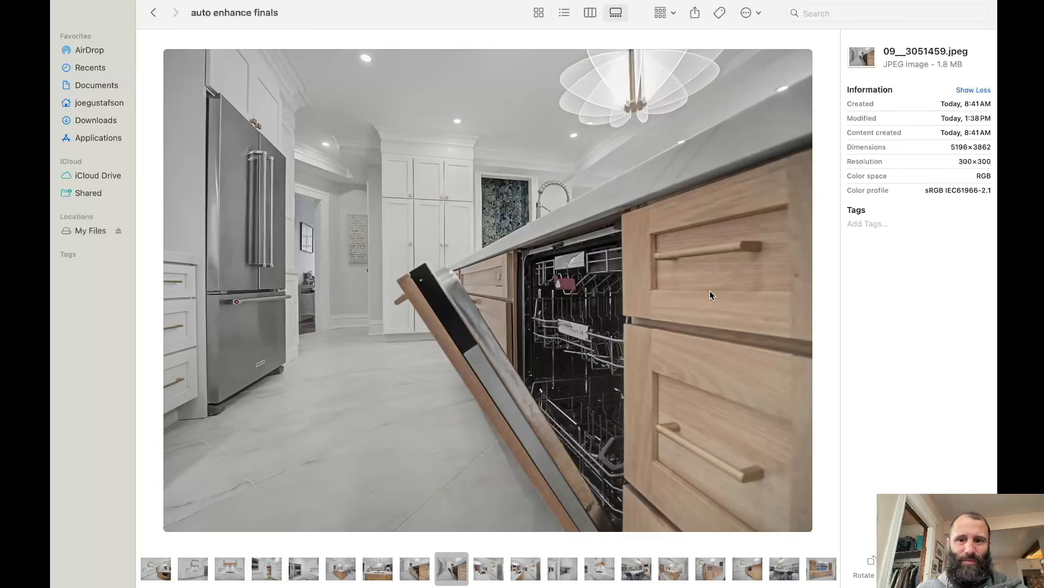
key(Left)
key(Right)
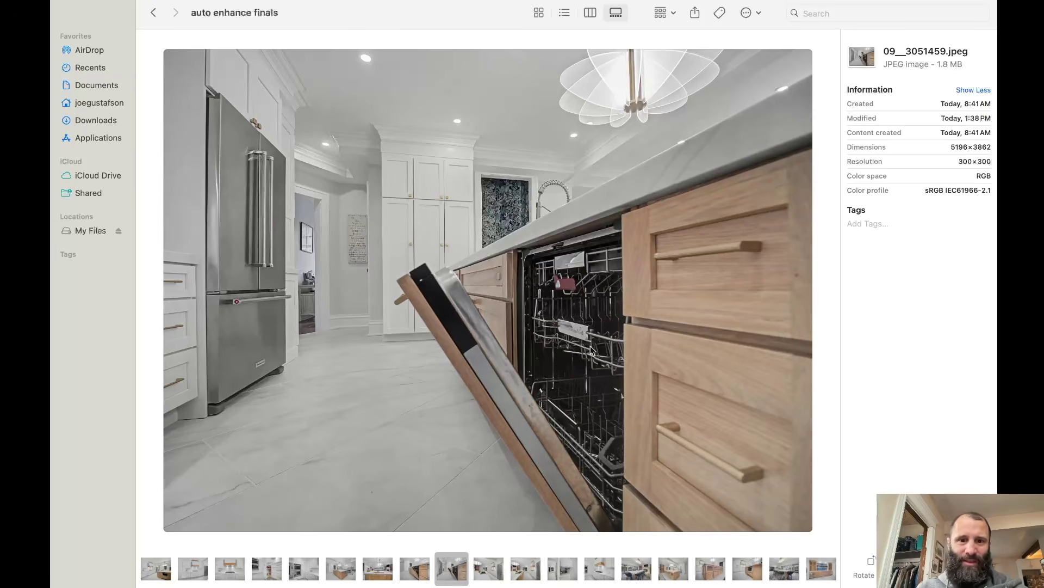
Step: Review the kitchen photos from 10__3051462.jpeg through 13__3051474.jpeg, covering the refrigerator, appliance cabinet and cooktop
key(Right)
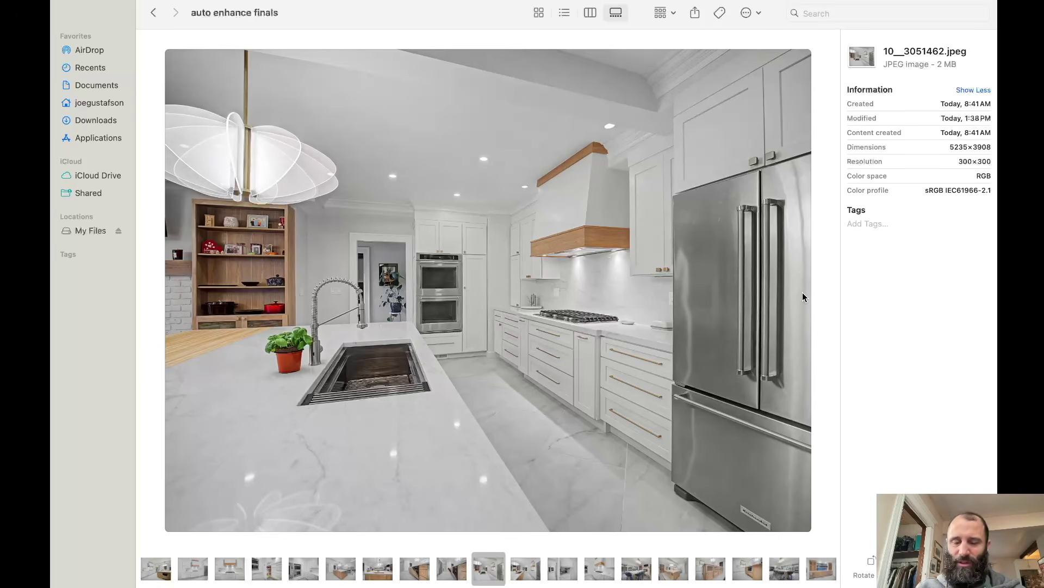
key(Right)
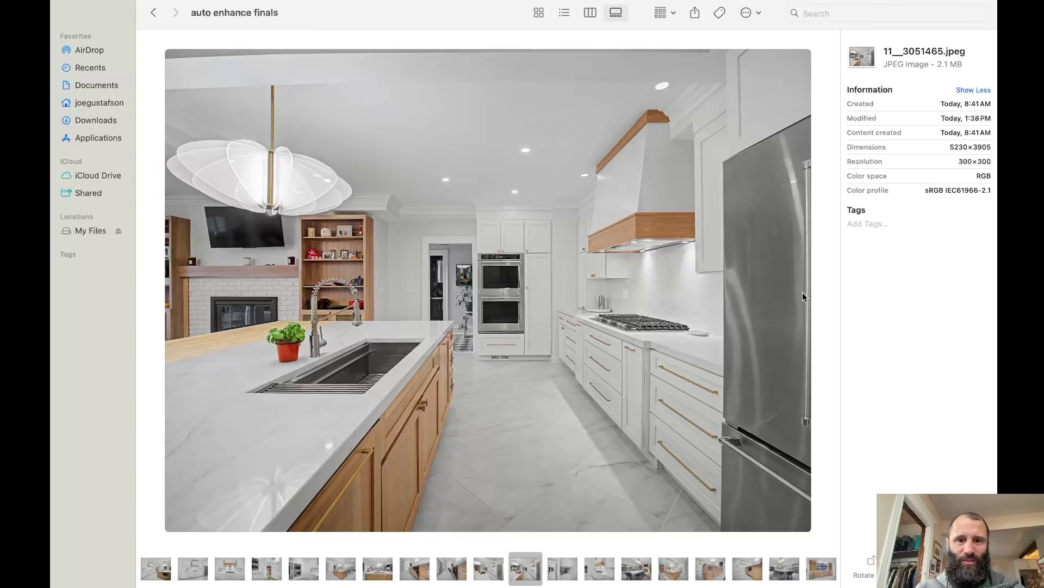
key(Right)
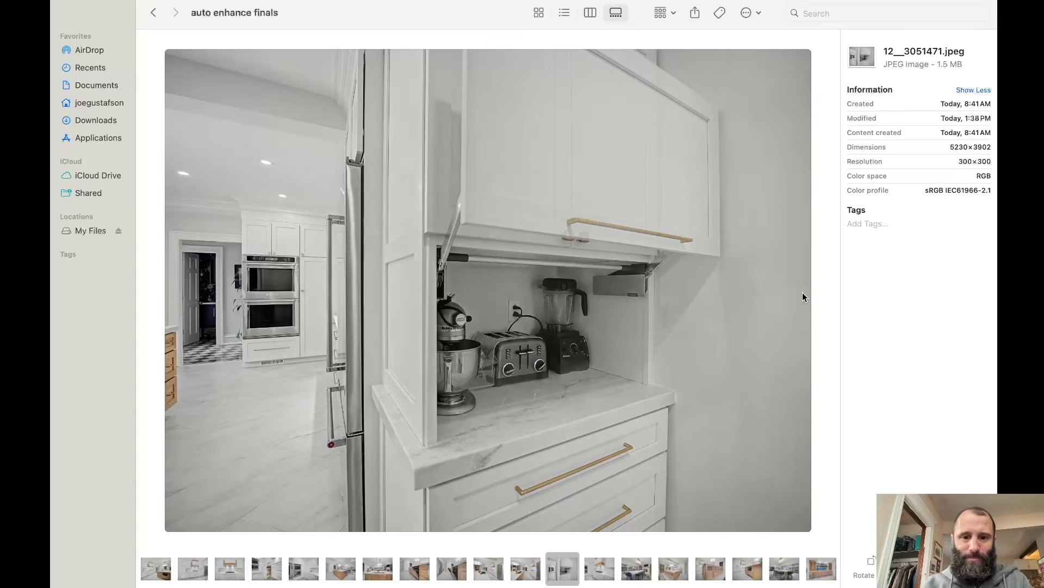
key(Right)
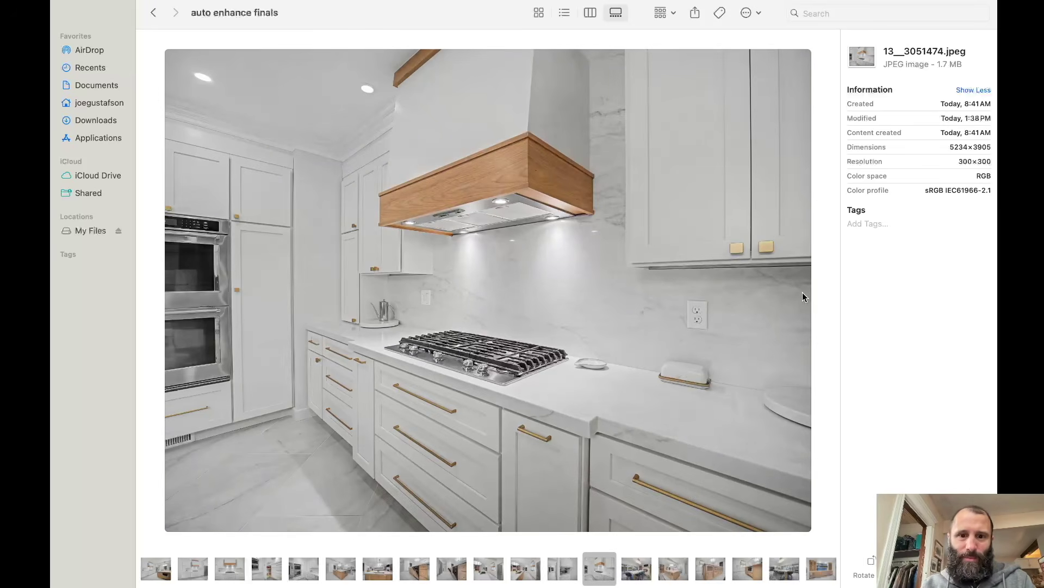
Step: Examine the dining table and island photos from 14__3051477.jpeg through 18__3051489.jpeg, including the added fireplace fire
key(Right)
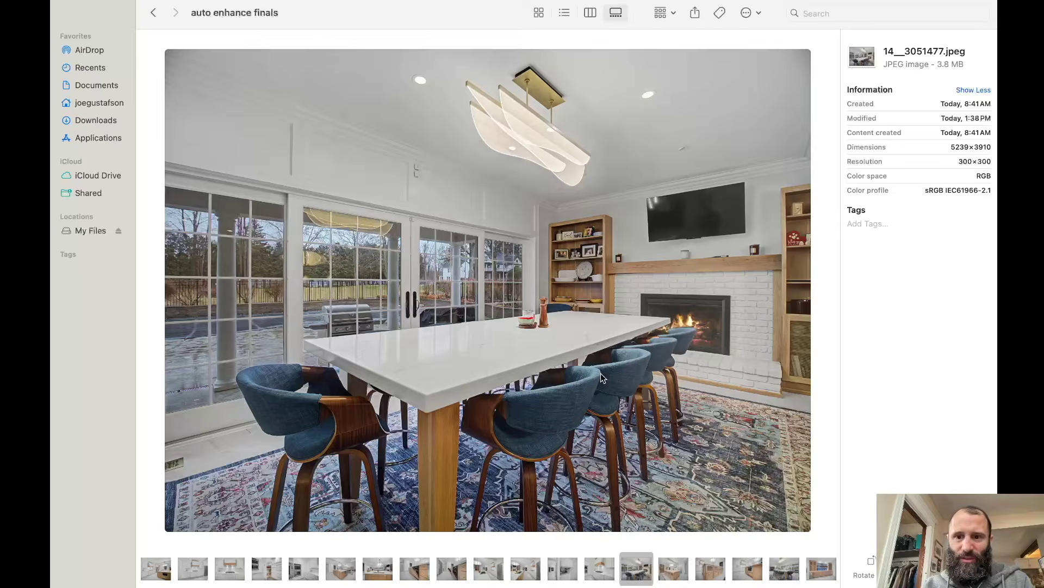
key(Right)
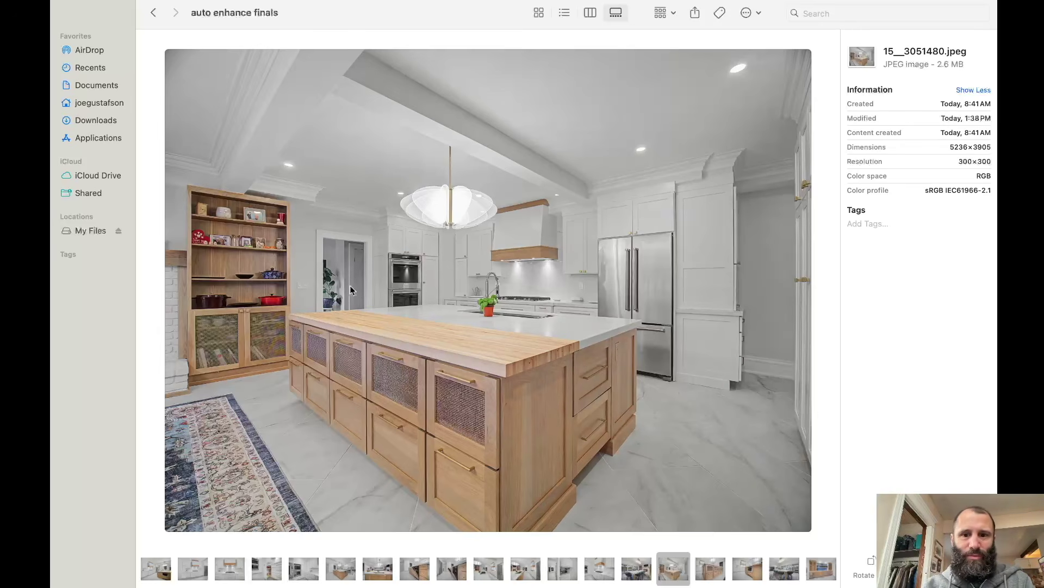
key(Right)
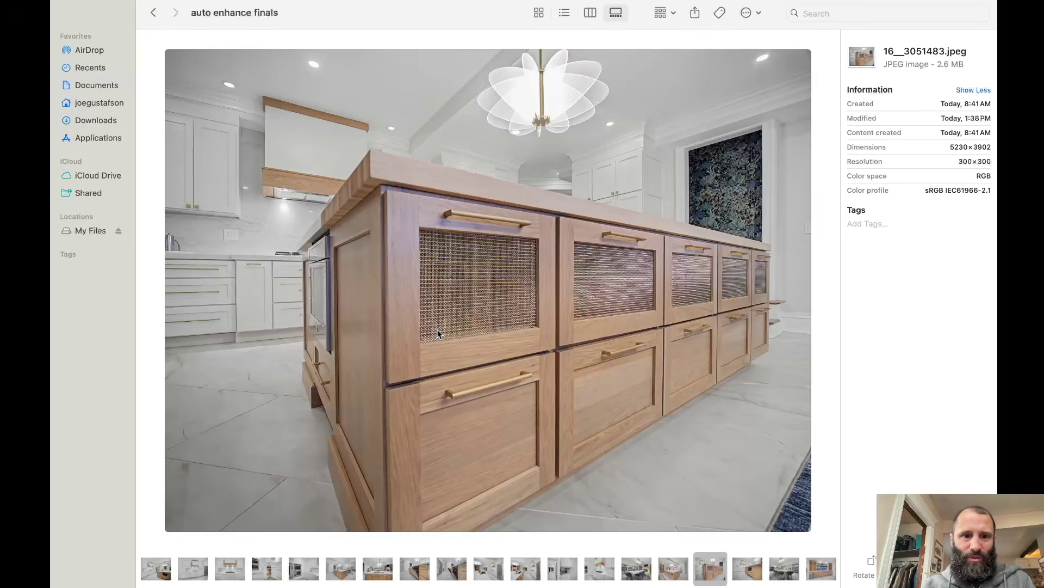
key(Right)
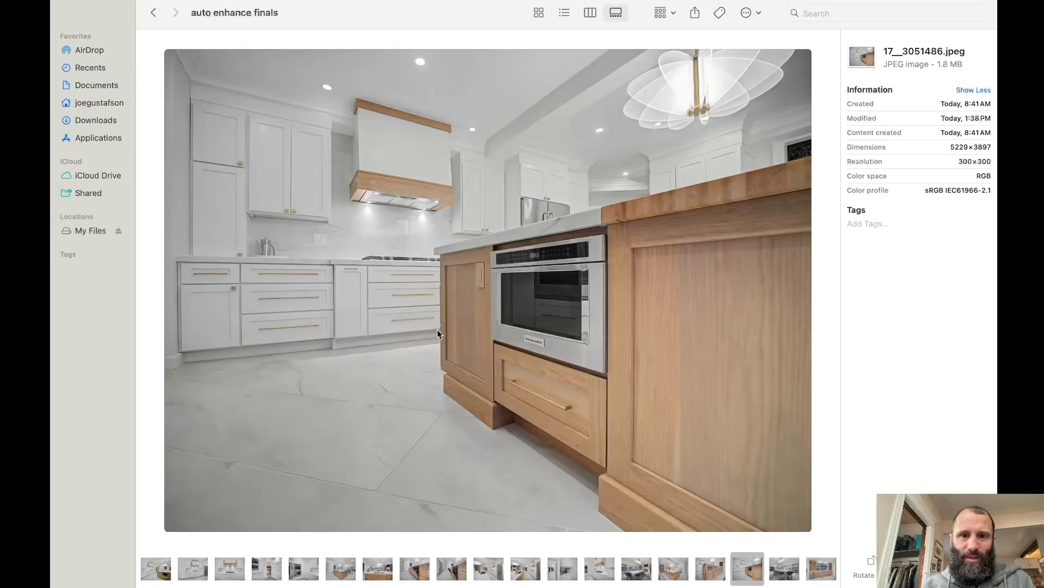
key(Right)
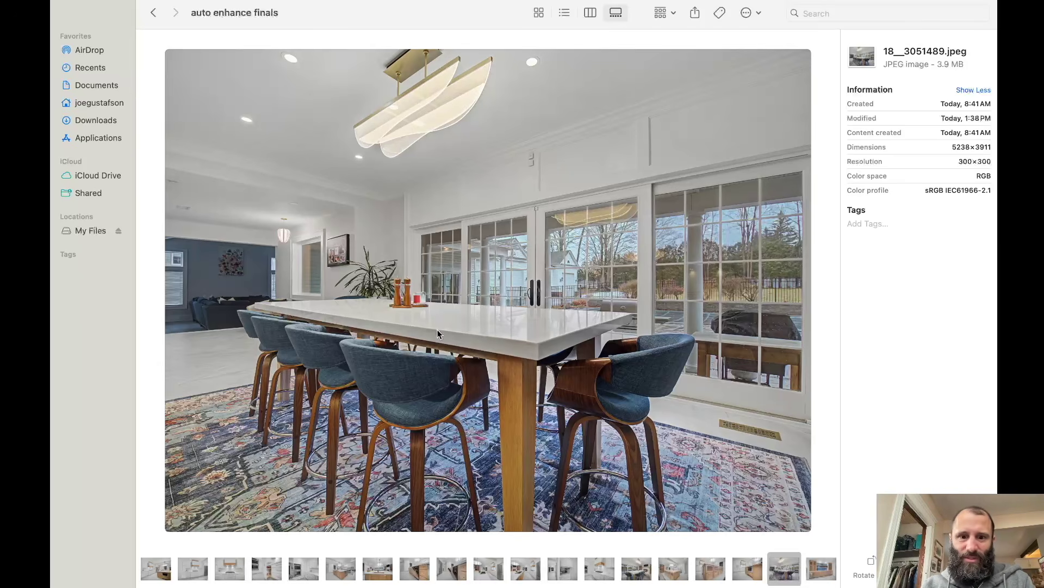
Step: Review the blue-tiled wet bar and wide dining room photos from 19__3051495.jpeg through 23__3051507.jpeg
key(Right)
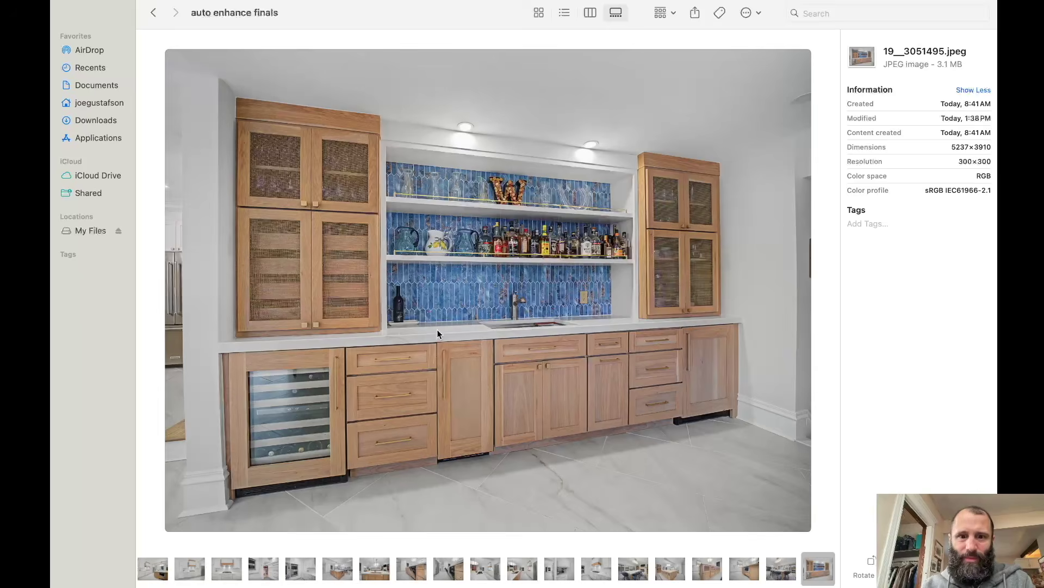
key(Right)
key(Right)
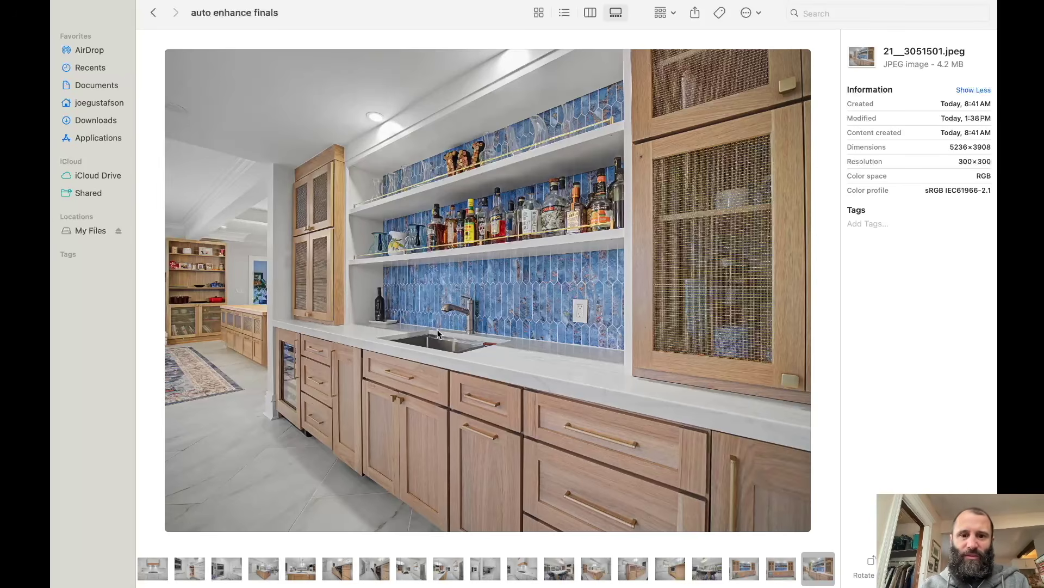
key(Right)
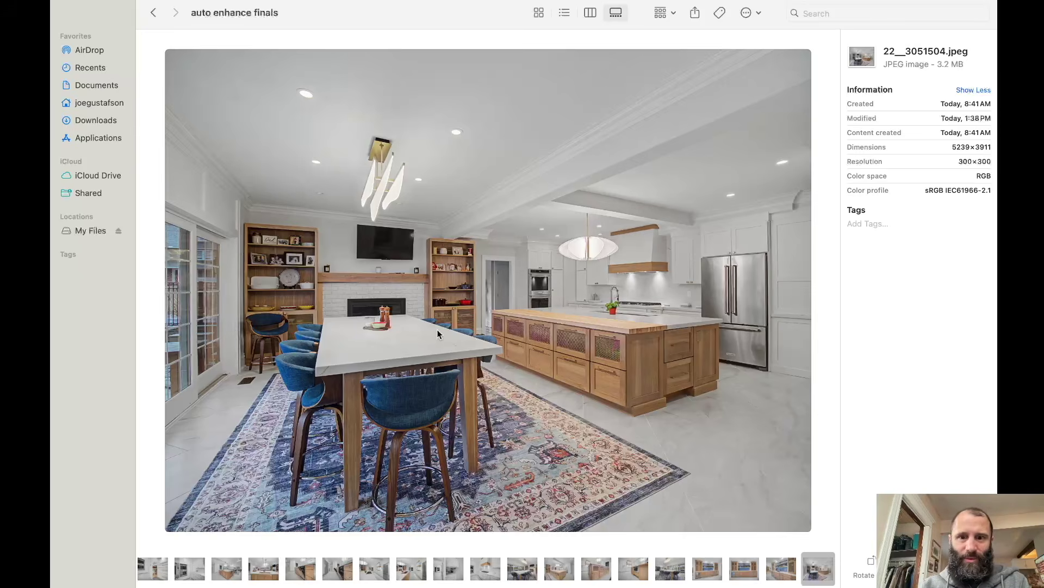
key(Right)
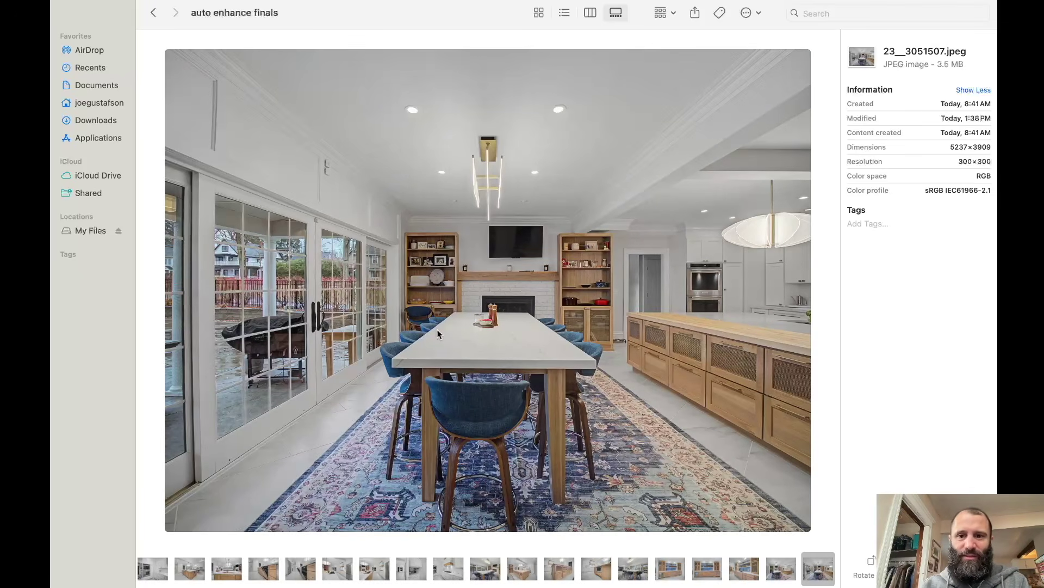
Step: Examine the bathroom vanity and cabinet photos from 24__3051510.jpeg through 27__3051525.jpeg
key(Right)
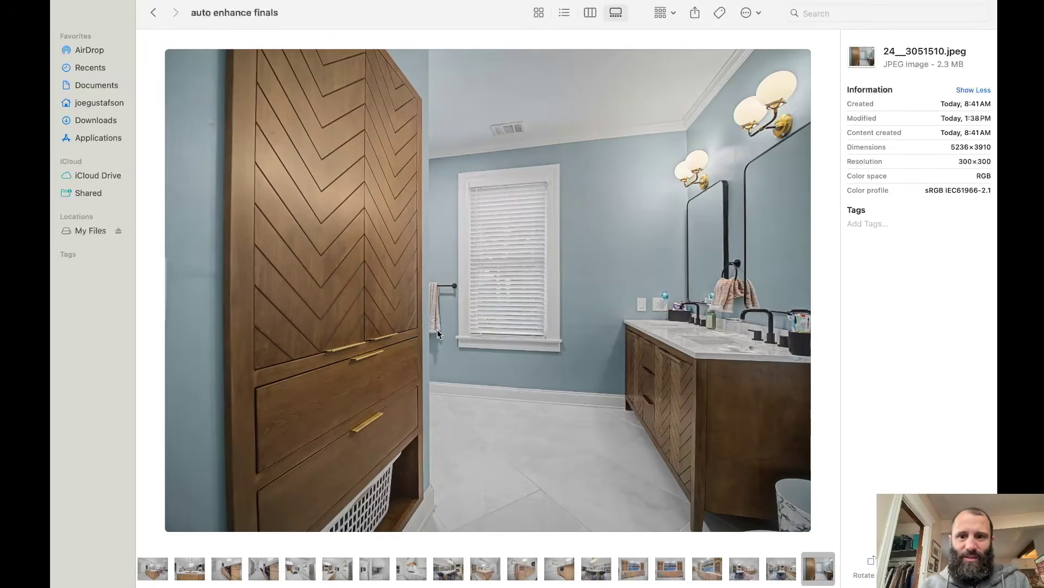
key(Right)
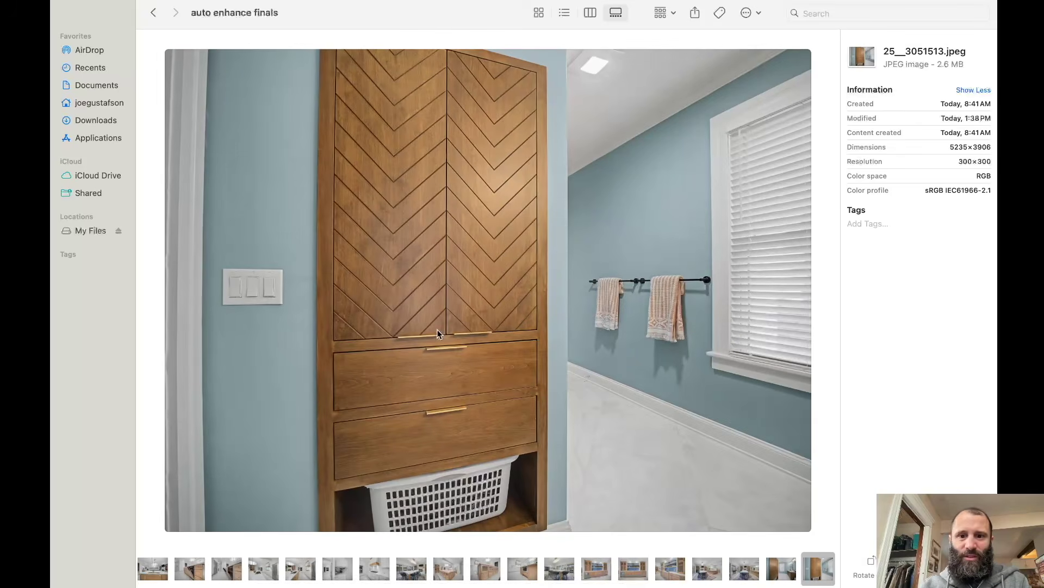
key(Right)
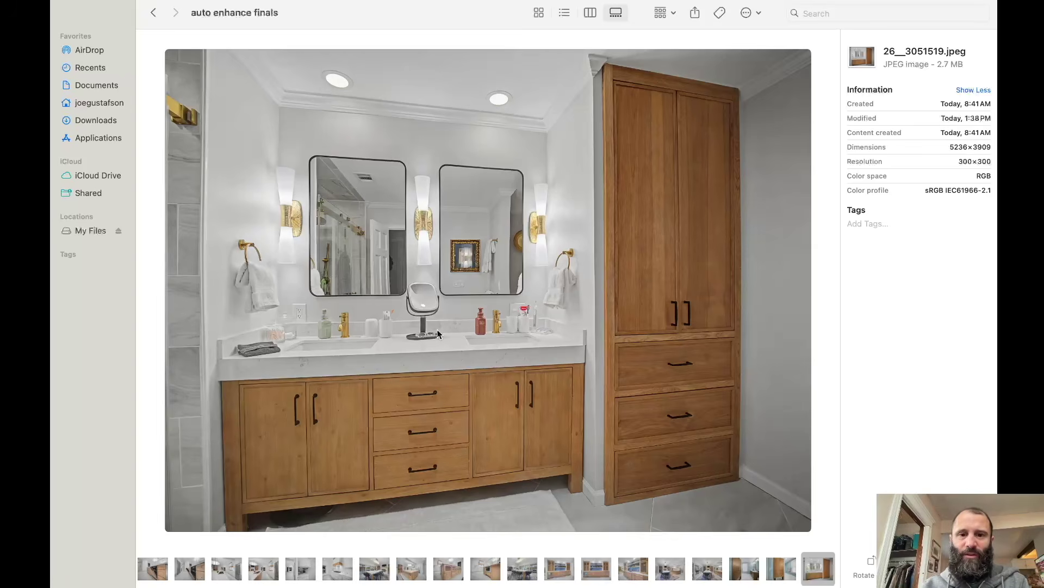
key(Right)
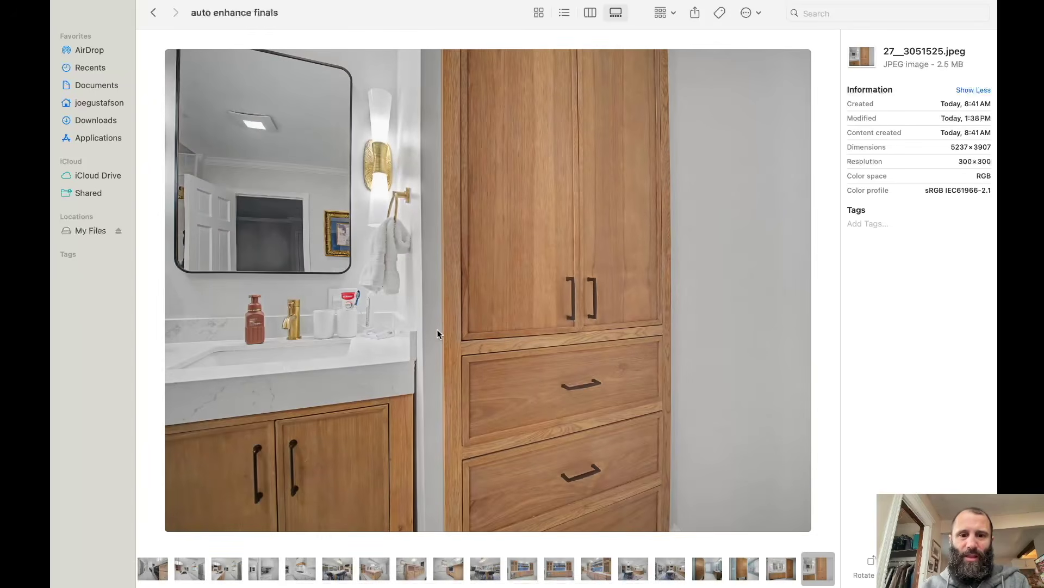
Step: Browse the walk-in closet photos through 31__3051537.jpeg
key(Right)
key(Right)
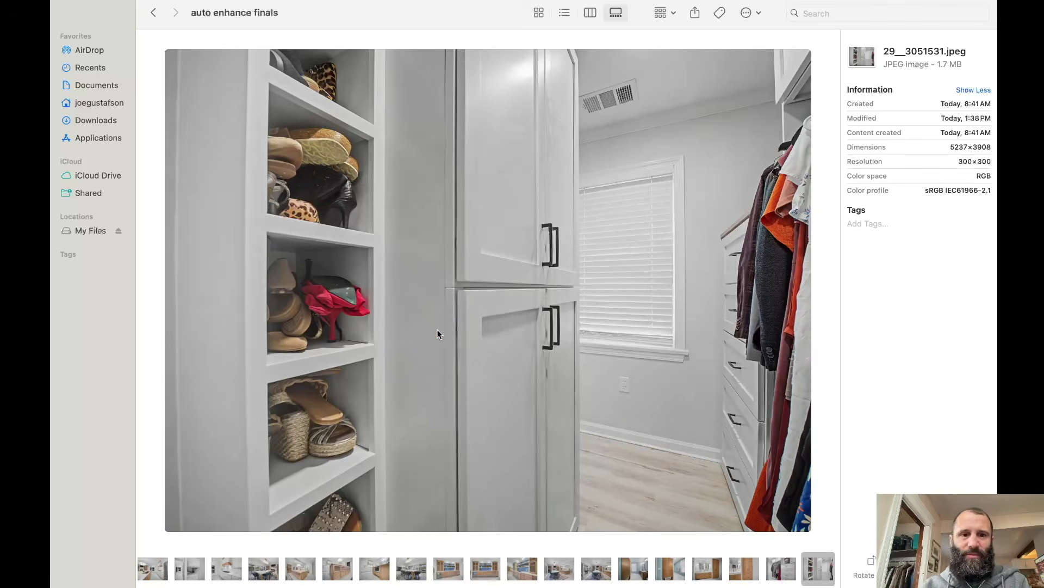
key(Right)
key(Right)
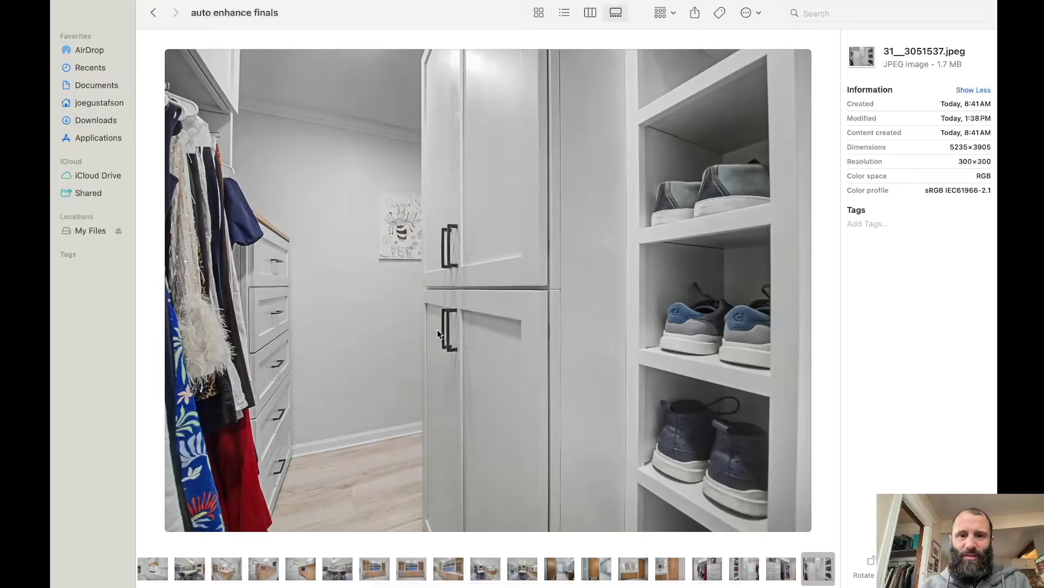
Step: Examine the laundry photo 32__3051543.jpeg and the remaining kitchen detail photos through 36__3051555.jpeg
key(Right)
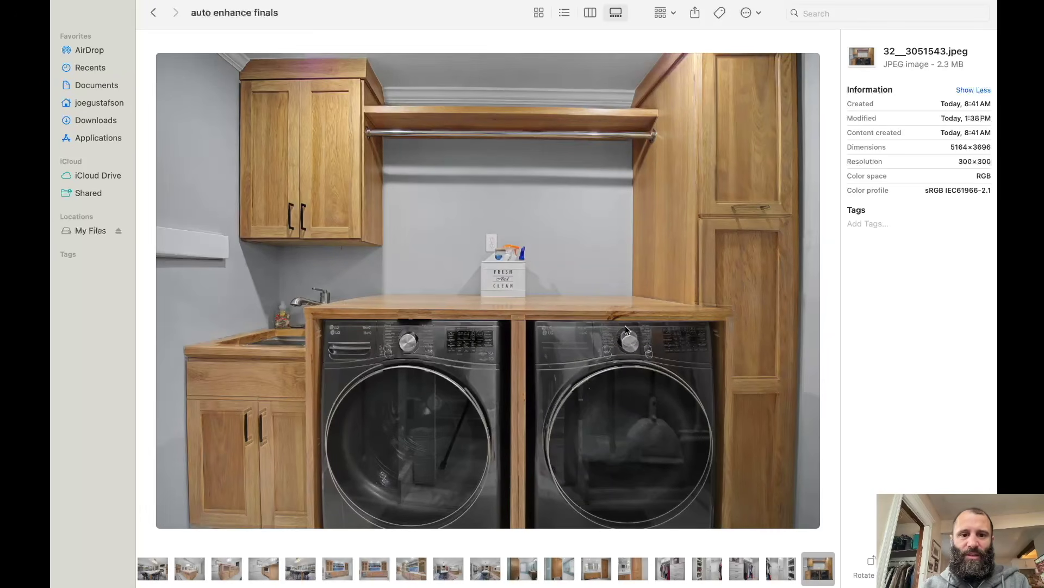
key(Right)
key(Left)
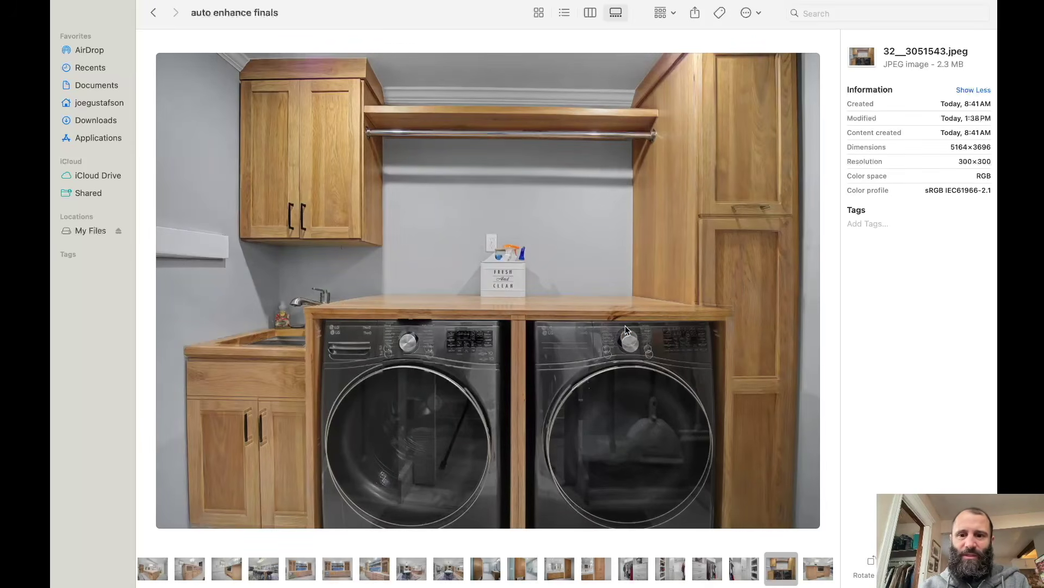
key(Right)
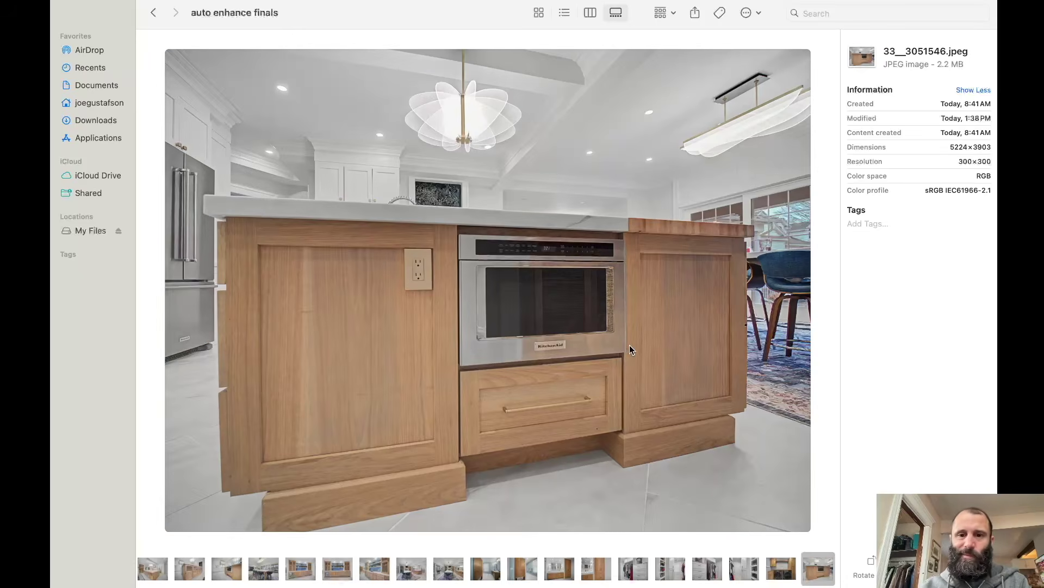
key(Right)
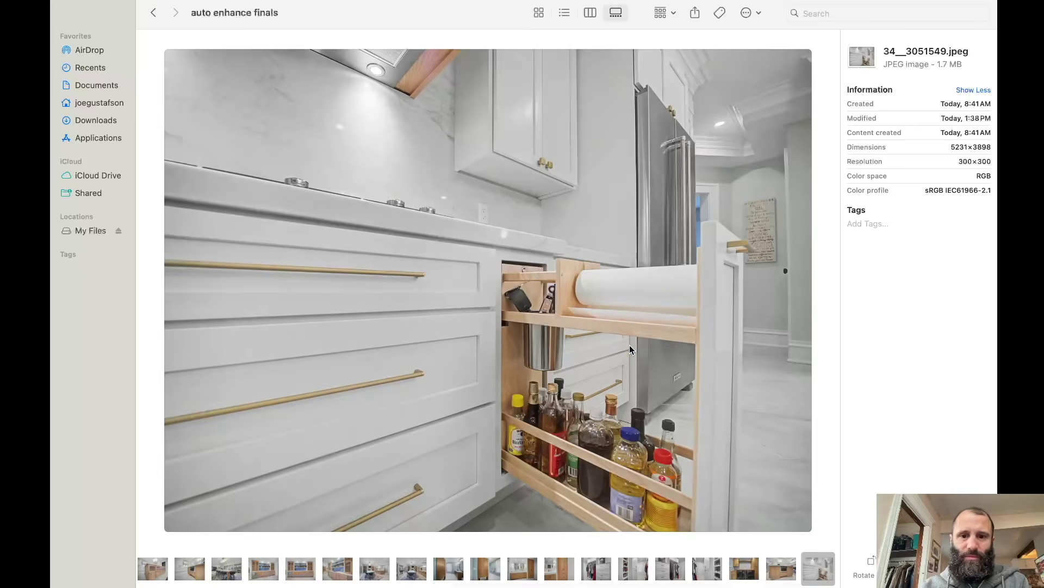
key(Right)
key(Right)
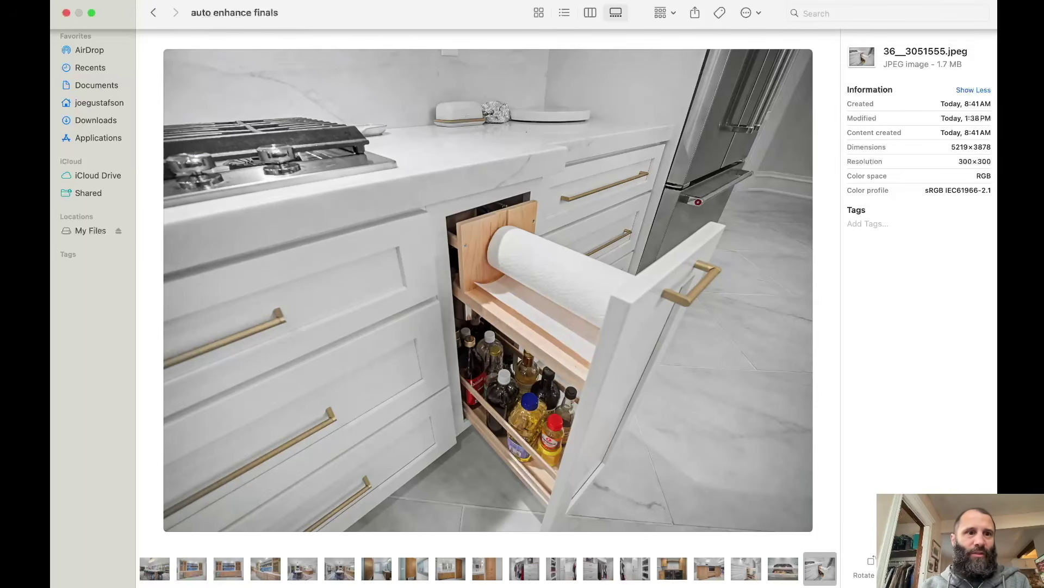
Step: Revisit the wide dining room photo 22__3051504.jpeg and the wet bar photo 21__3051501.jpeg
mouse_move(92, 17)
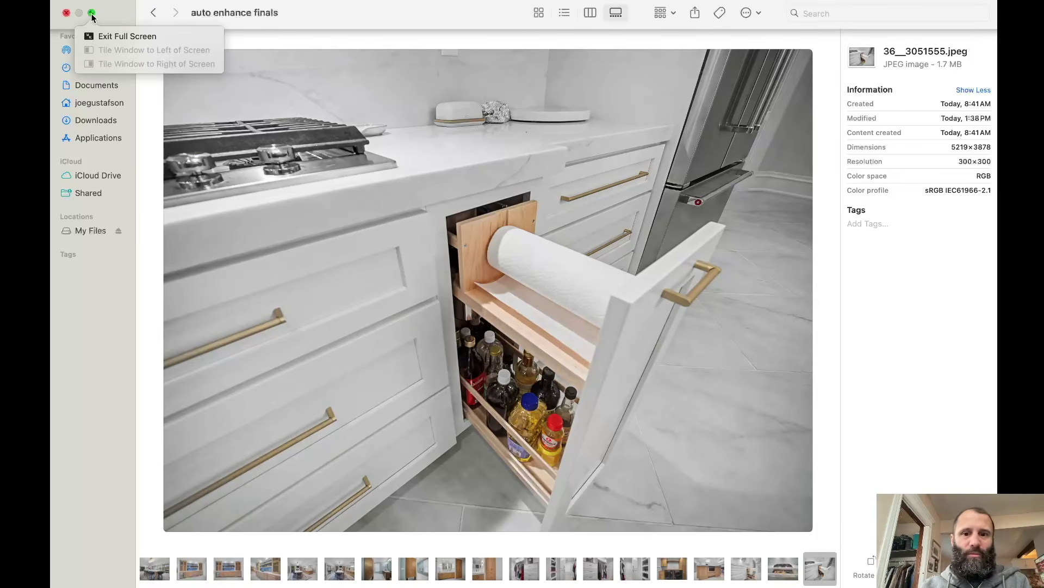
click(300, 568)
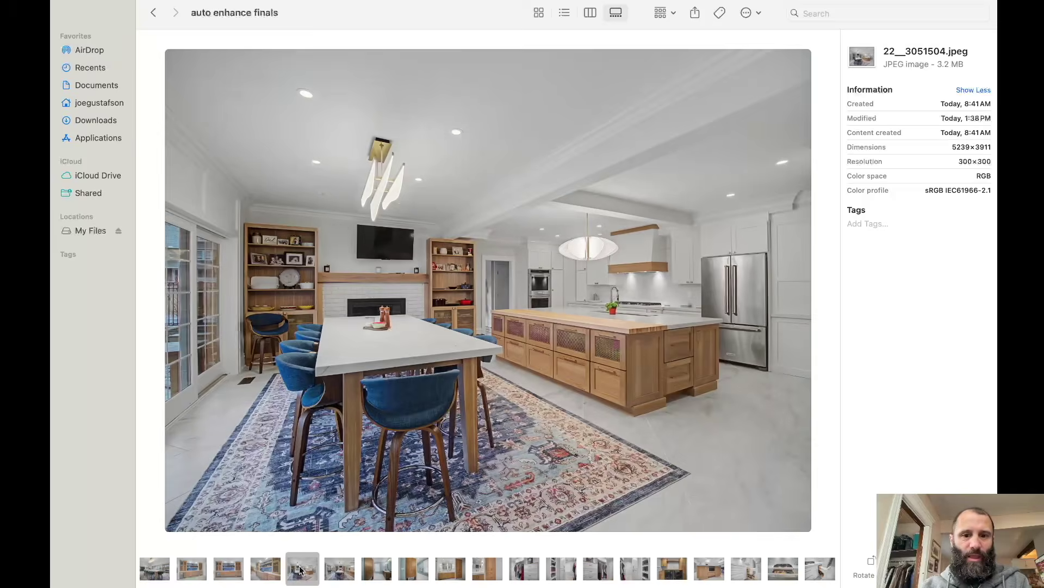
click(270, 574)
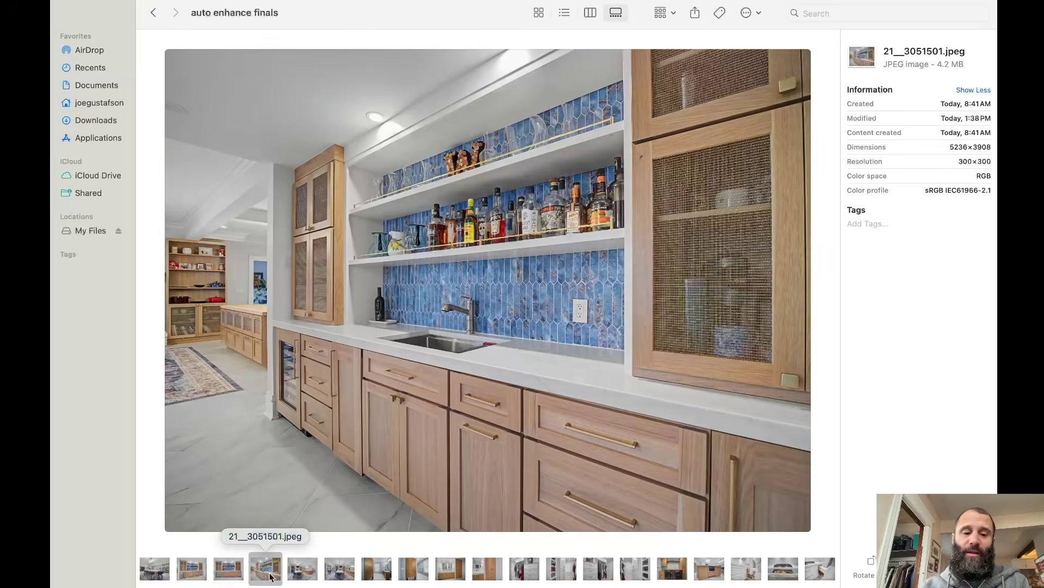
Step: Switch to the Fotello listing in Chrome and delete the Cottage Flame fire from the dining table photo's fireplace
click(282, 558)
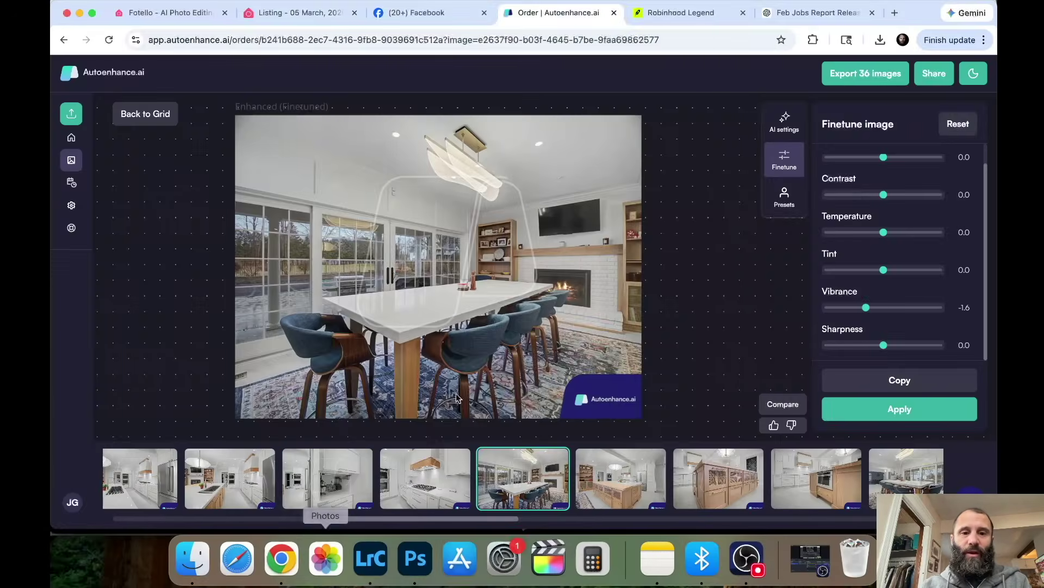
click(302, 13)
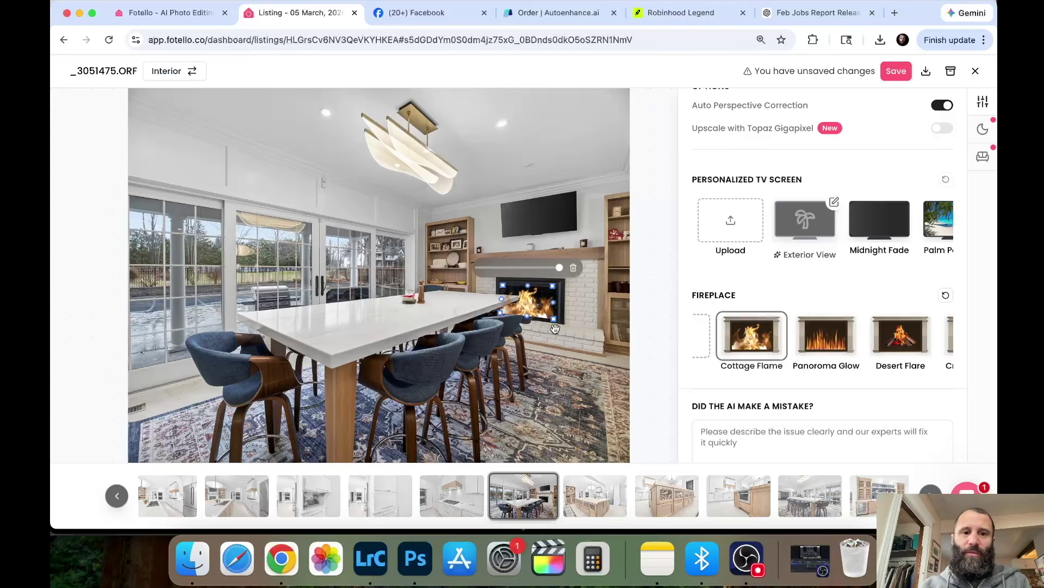
scroll(555, 328, up, 3)
scroll(555, 329, down, 5)
scroll(554, 328, up, 3)
scroll(555, 328, down, 2)
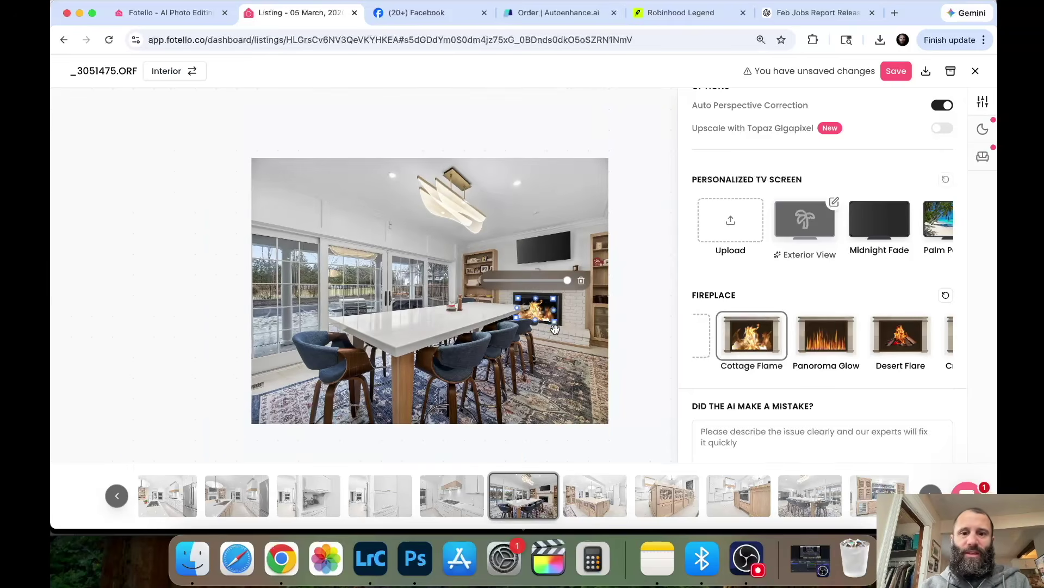
click(581, 281)
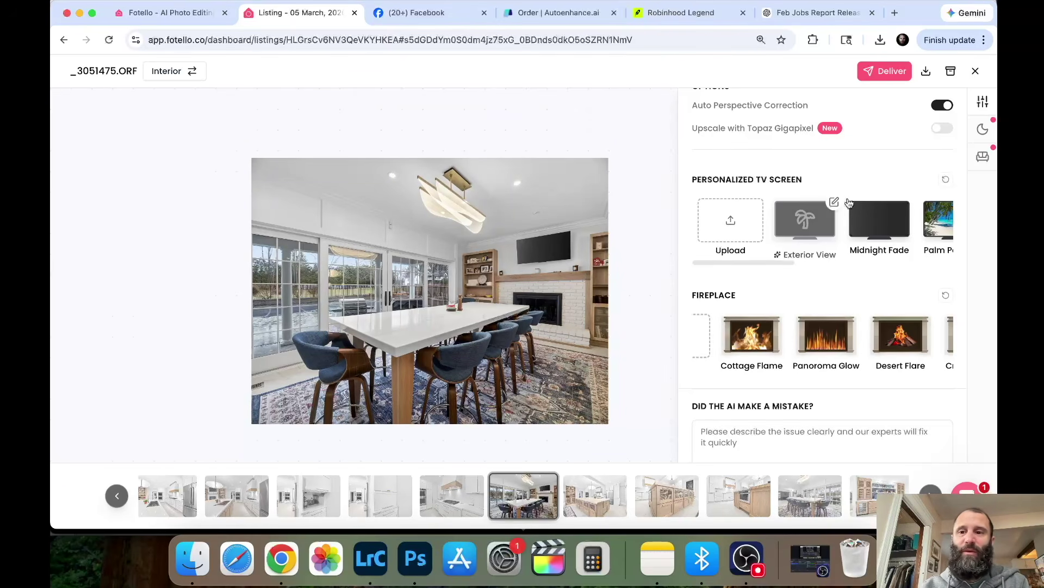
Step: Look over Fotello's editing options and compare its dining table photo with the Autoenhance.ai version
scroll(850, 169, up, 3)
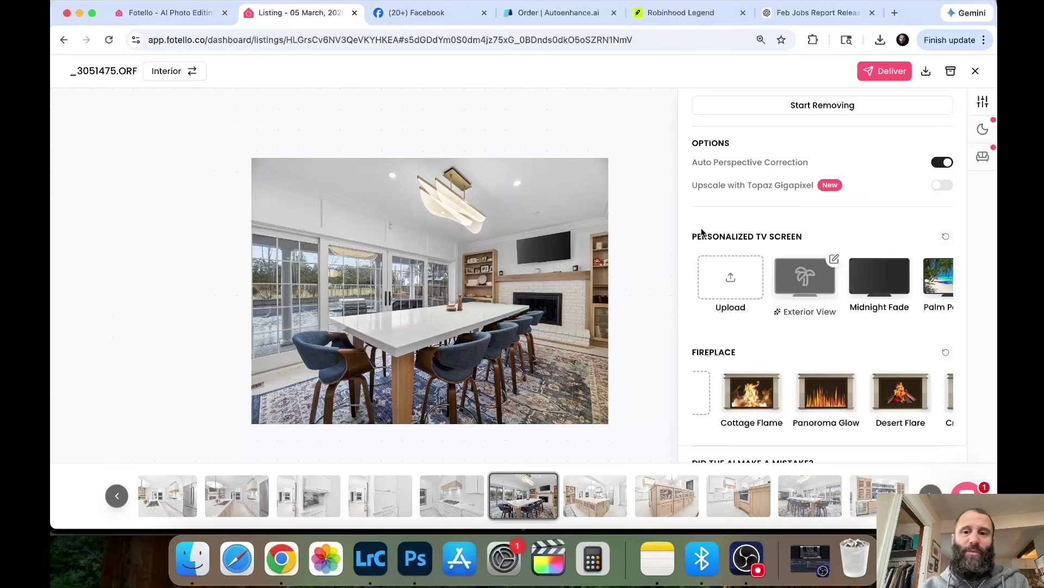
scroll(703, 232, up, 1)
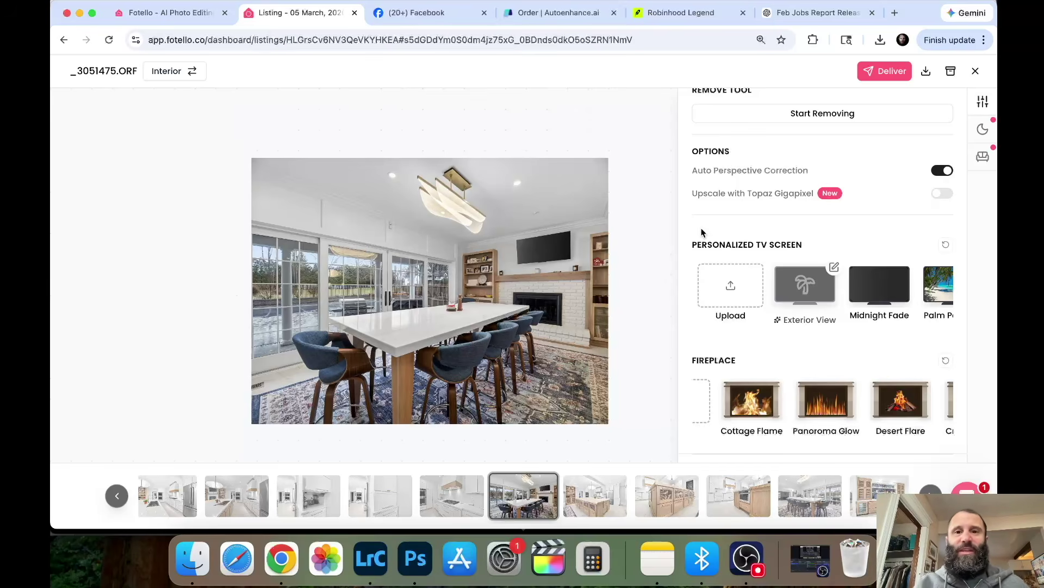
click(566, 16)
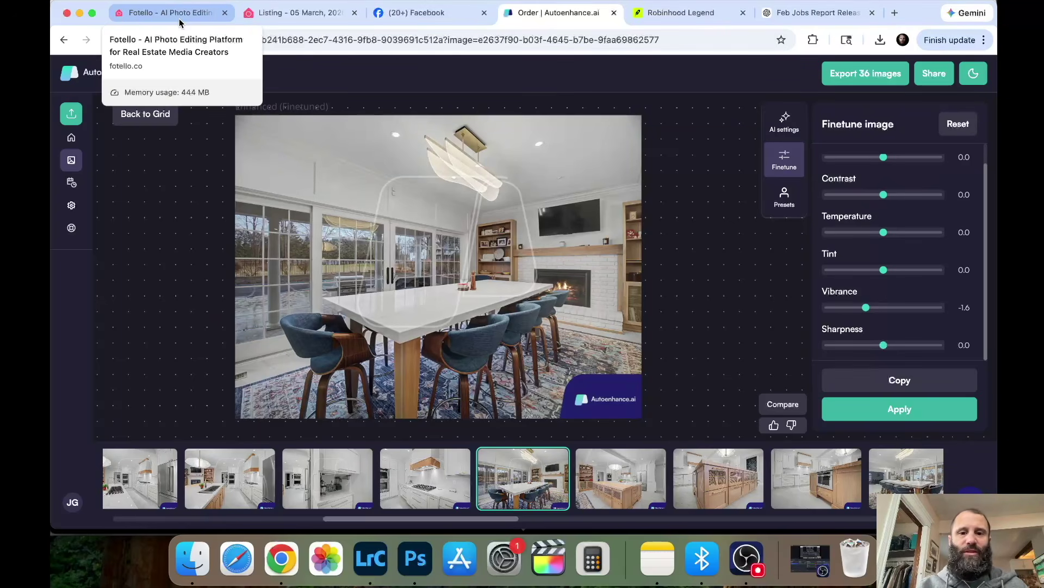
click(291, 16)
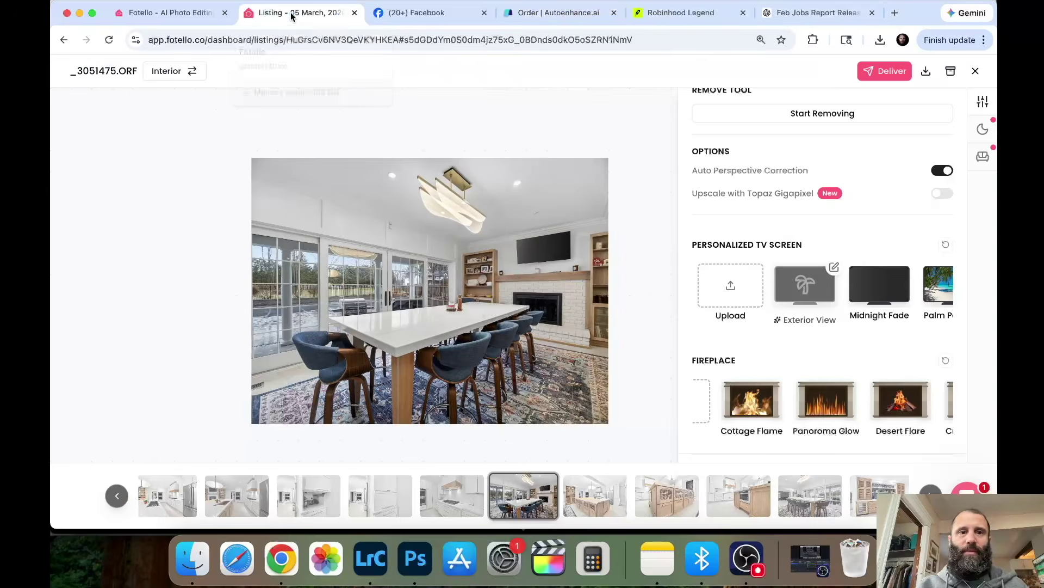
click(203, 15)
click(297, 14)
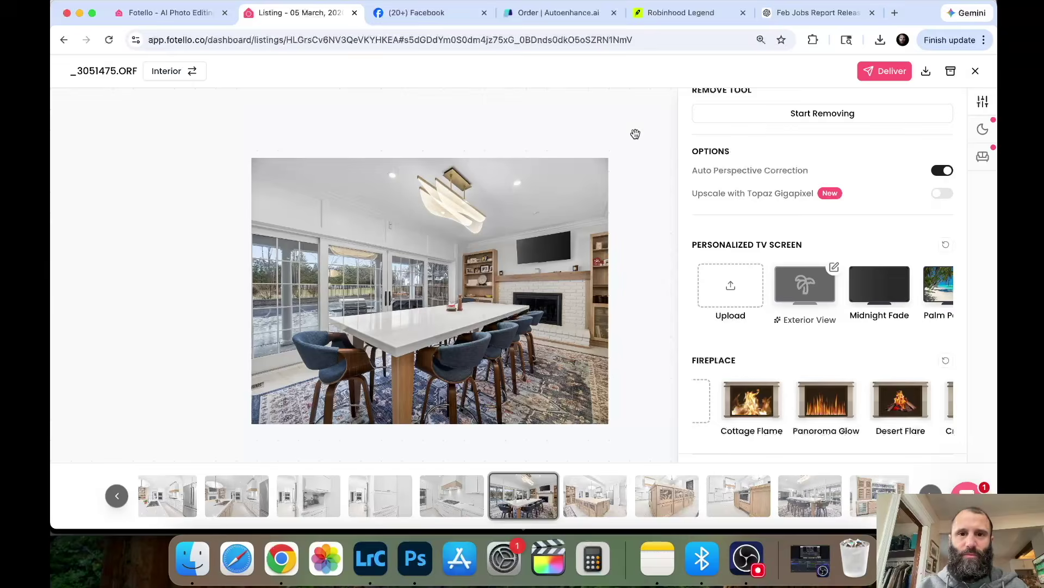
click(547, 15)
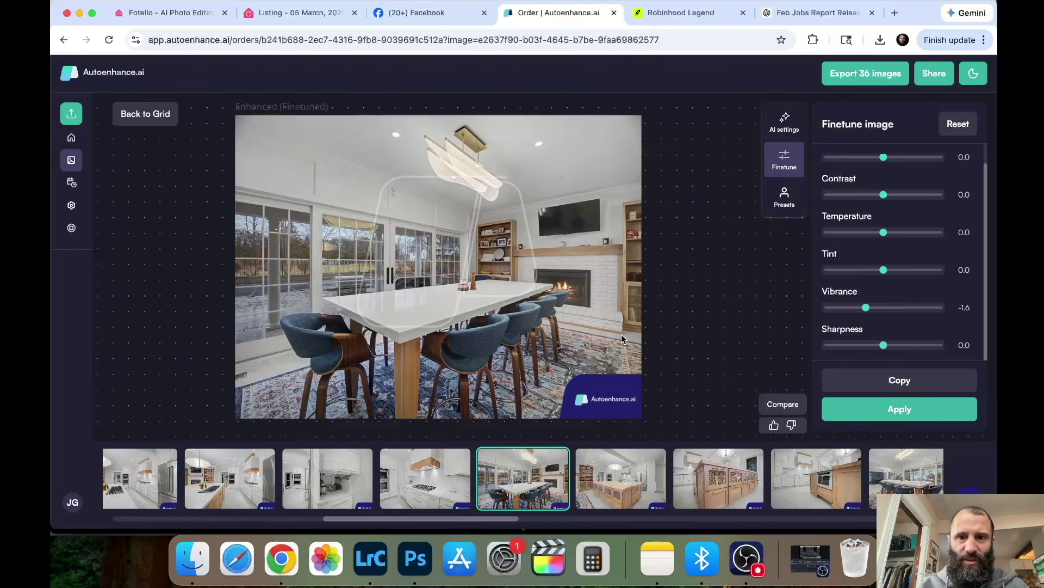